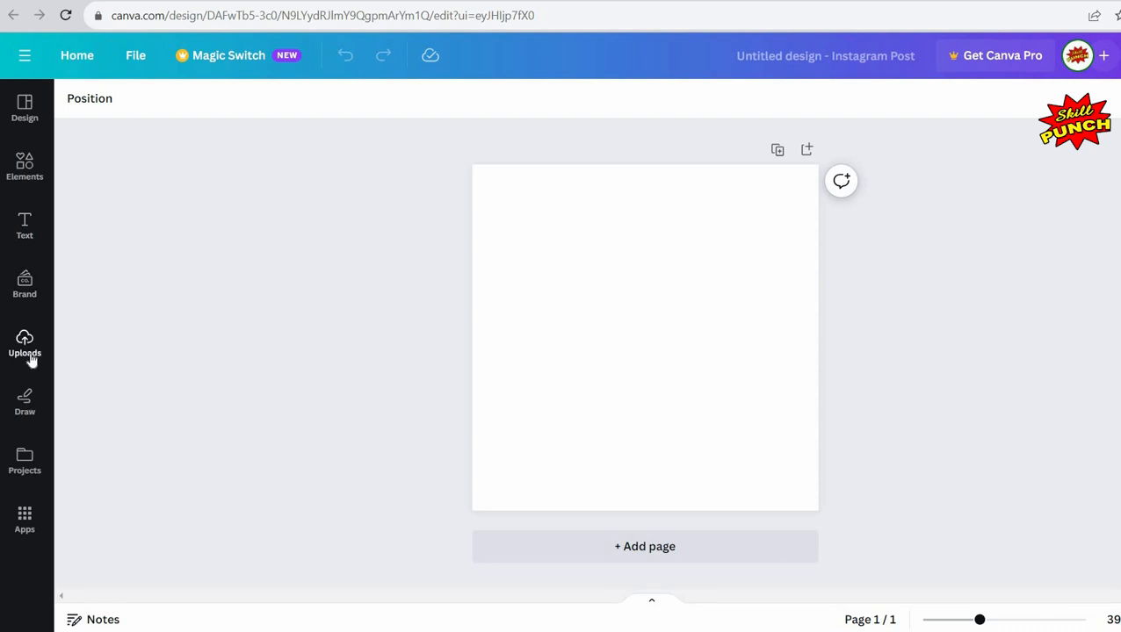
Step: Upload the four photos from the Desktop holidays folder
click(26, 347)
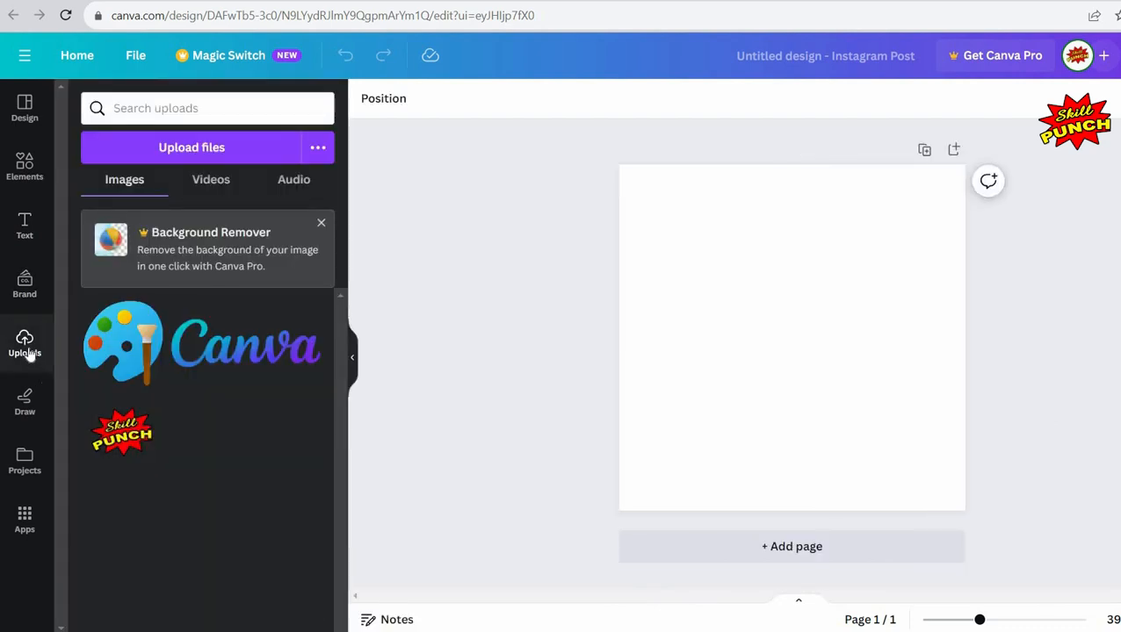
click(245, 155)
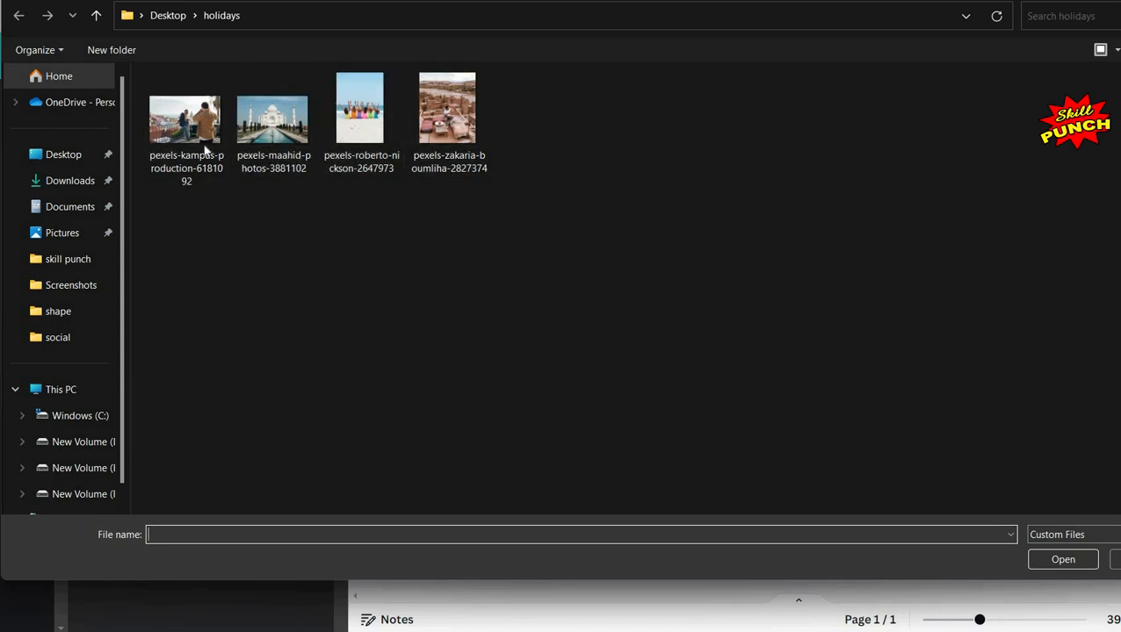
drag(467, 208, 200, 145)
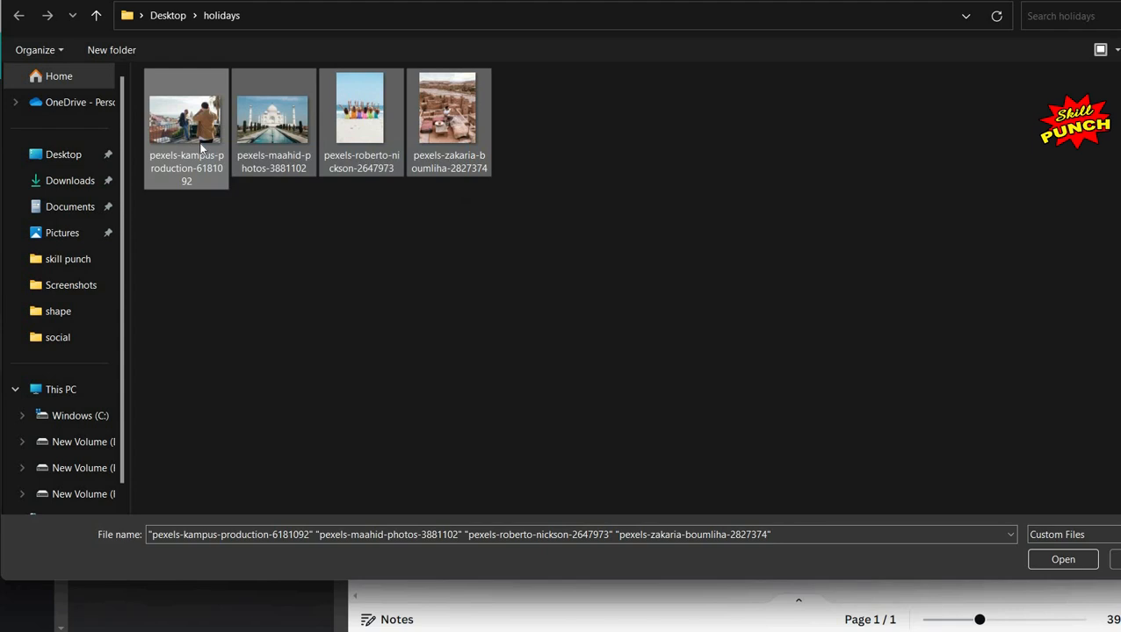
click(1062, 560)
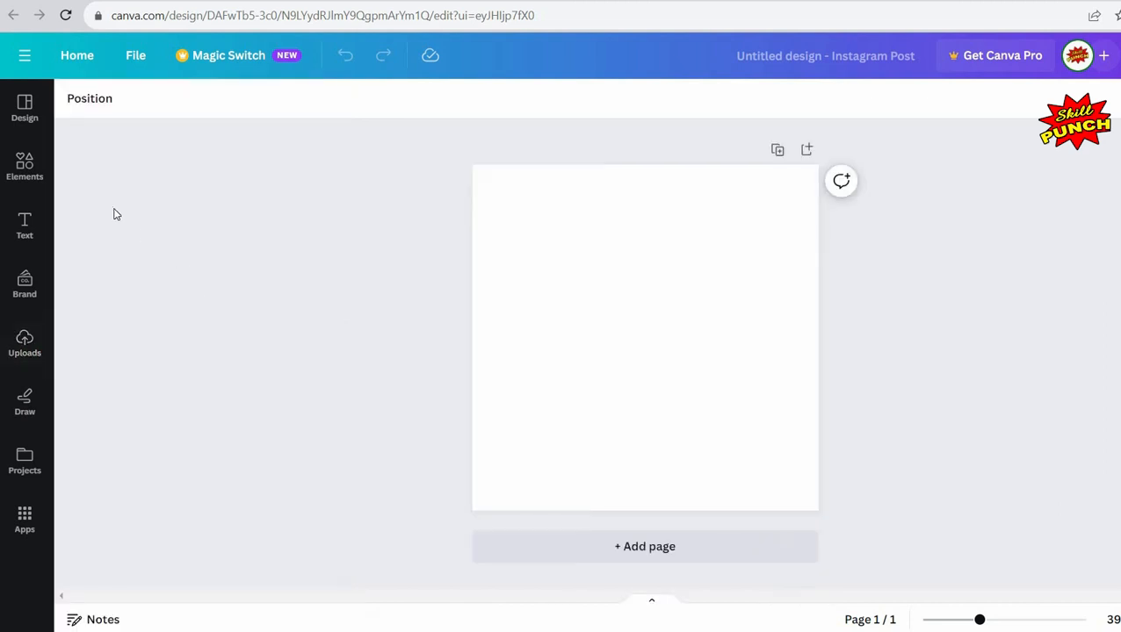
Step: Search templates for Photo Collage Instagram Posts and apply the White and Blue Collage Summer Instagram Post template
click(25, 114)
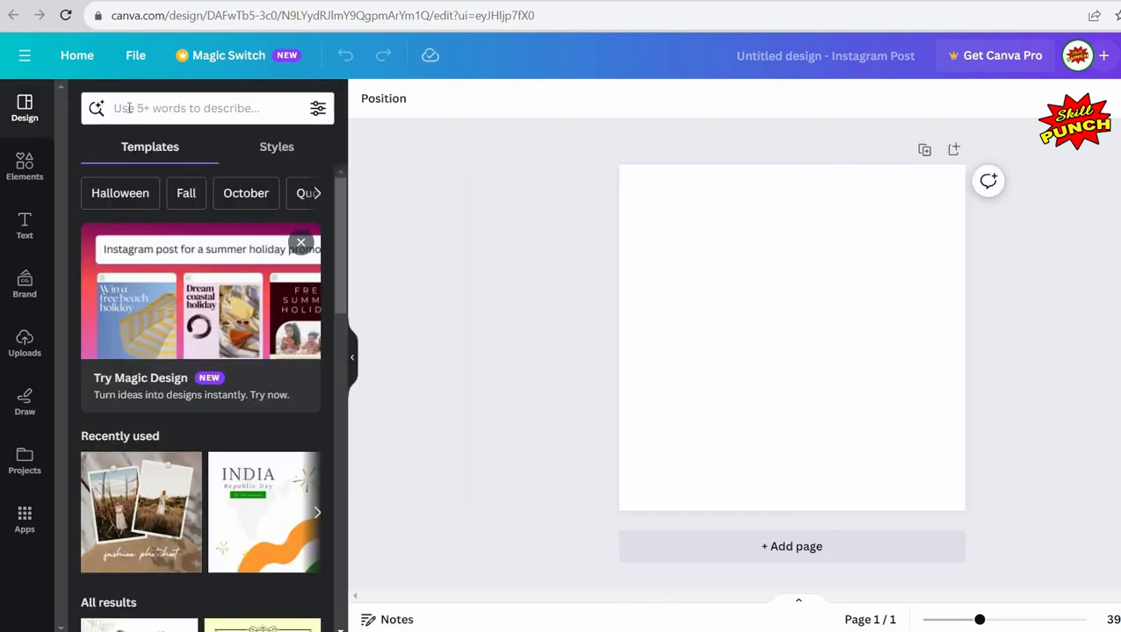
click(129, 107)
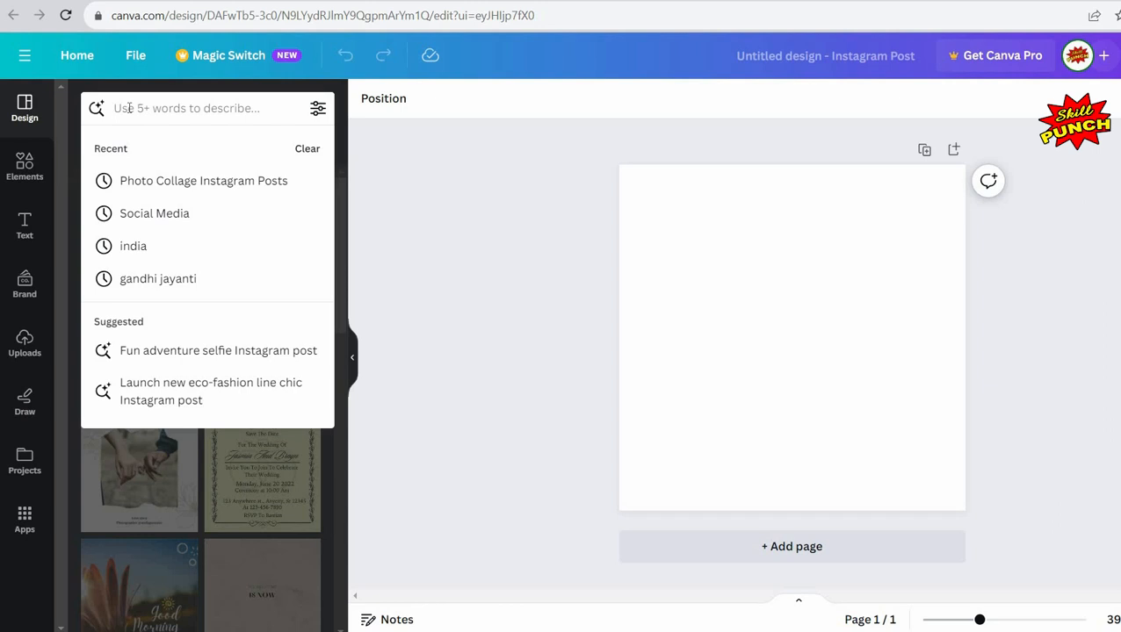
text(photo)
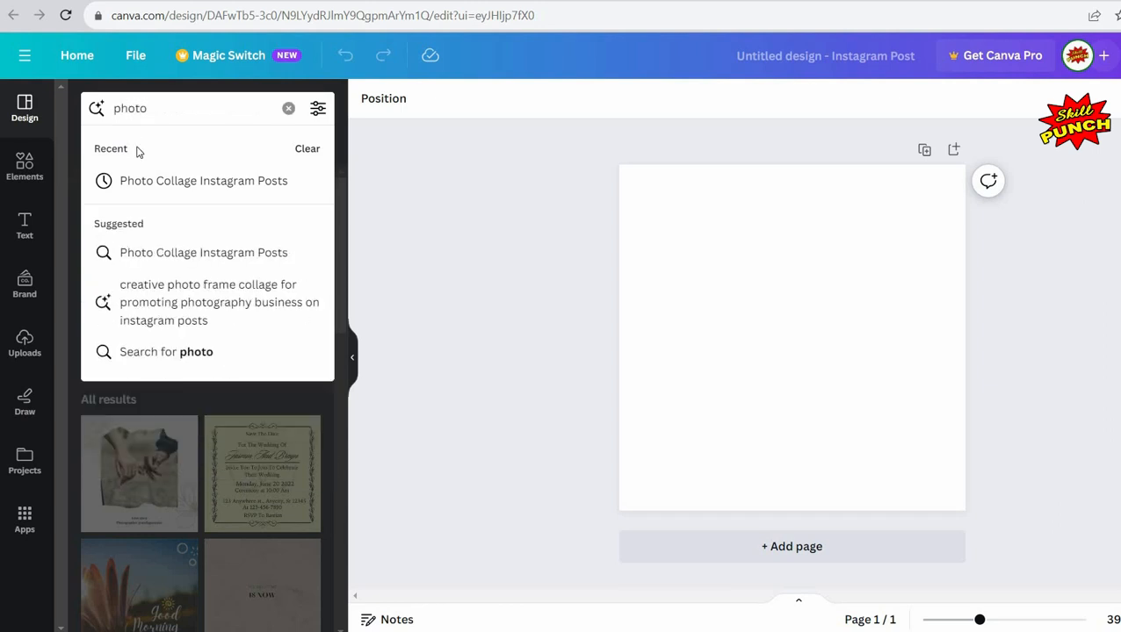
click(189, 254)
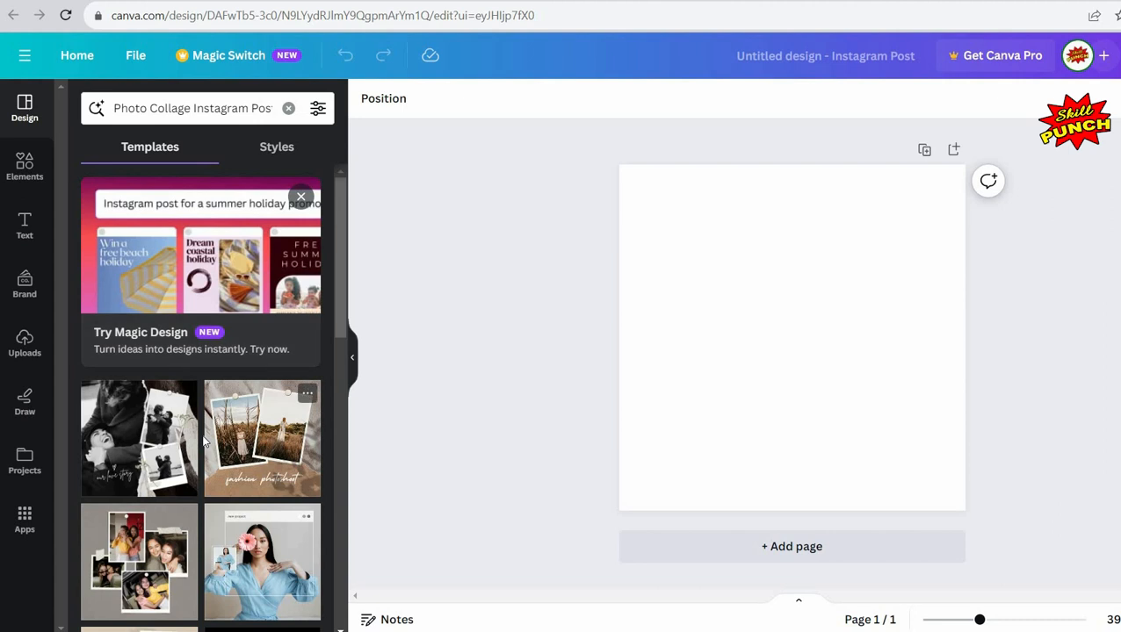
scroll(204, 442, down, 5)
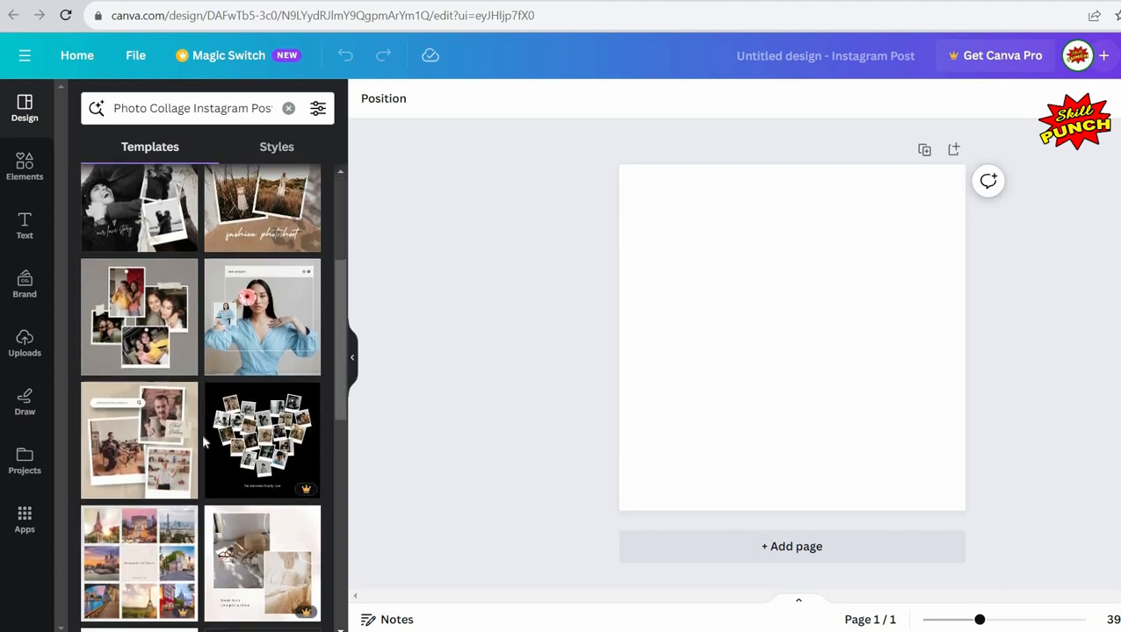
scroll(164, 348, up, 1)
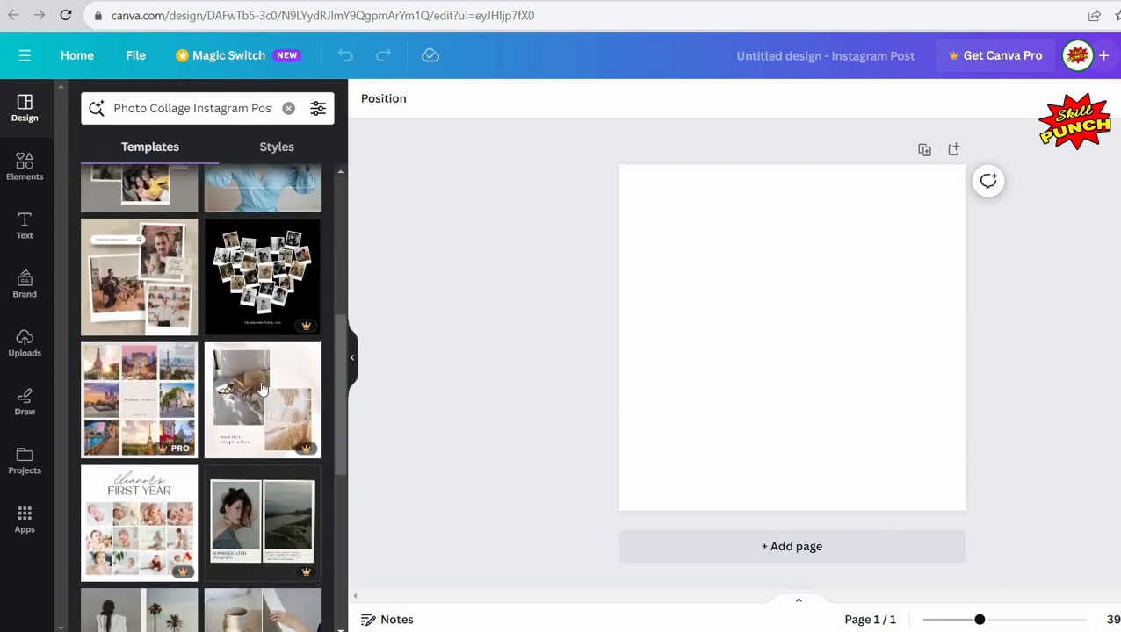
scroll(176, 422, down, 3)
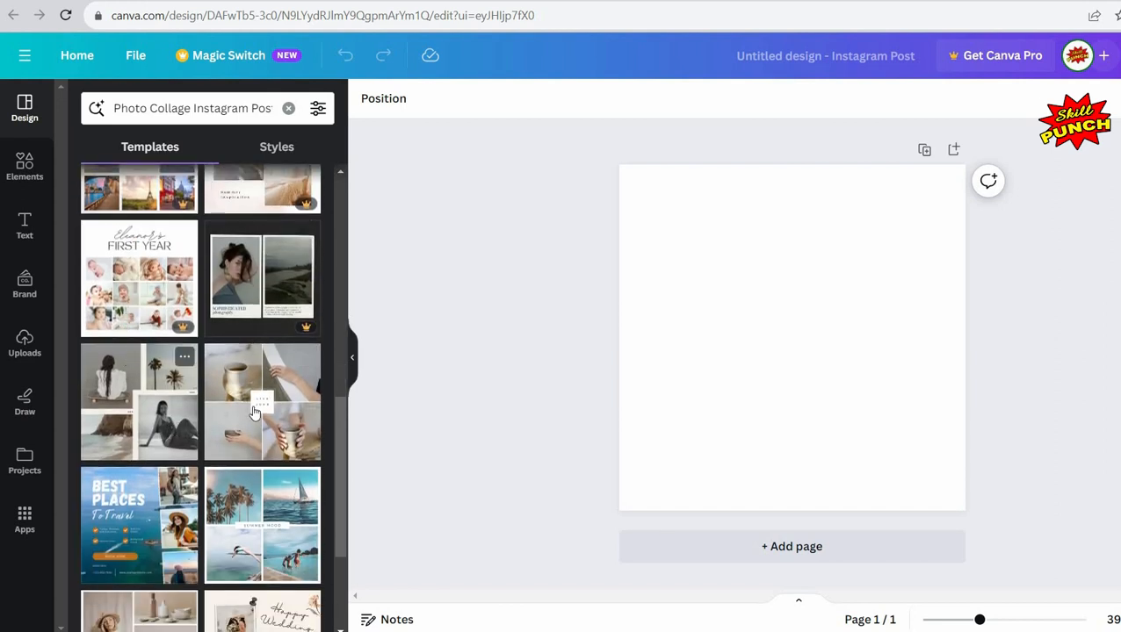
scroll(253, 411, down, 3)
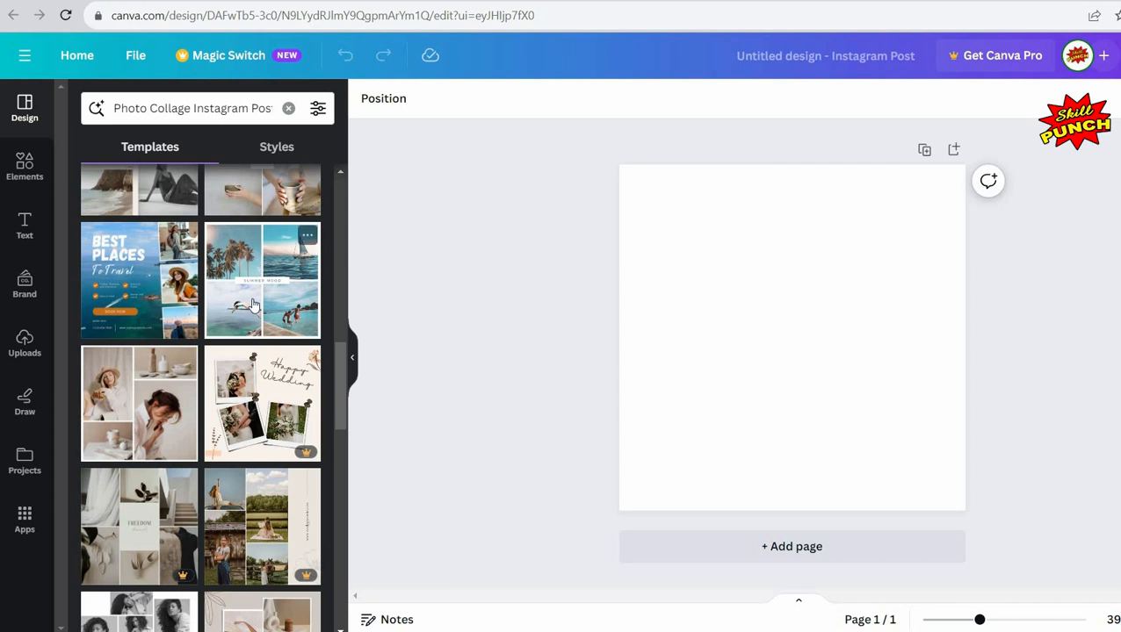
click(253, 305)
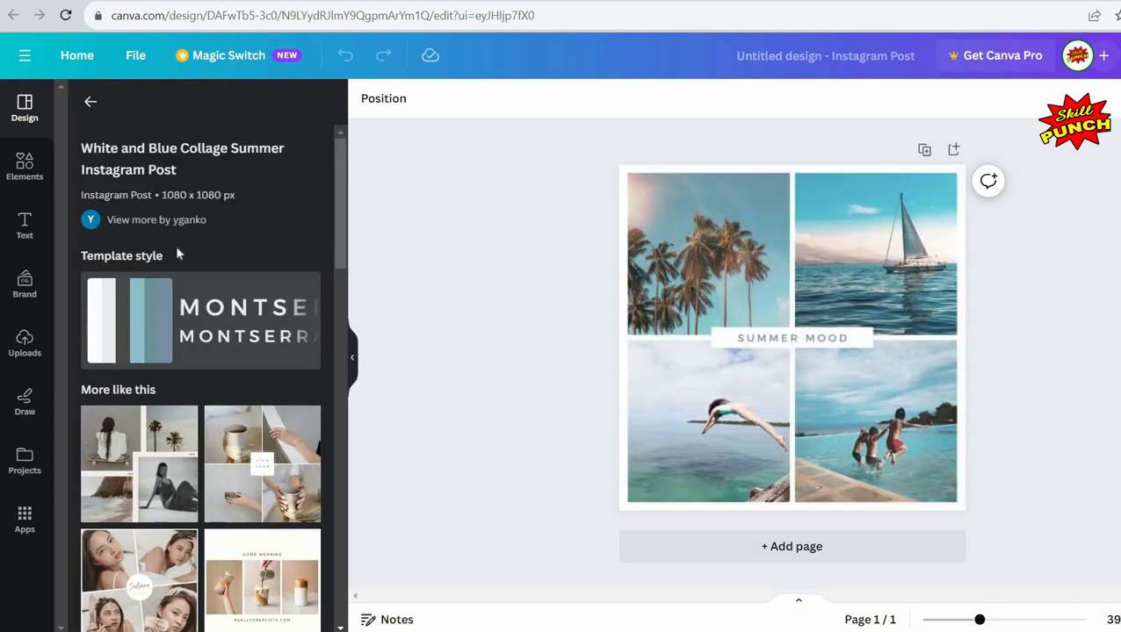
click(353, 357)
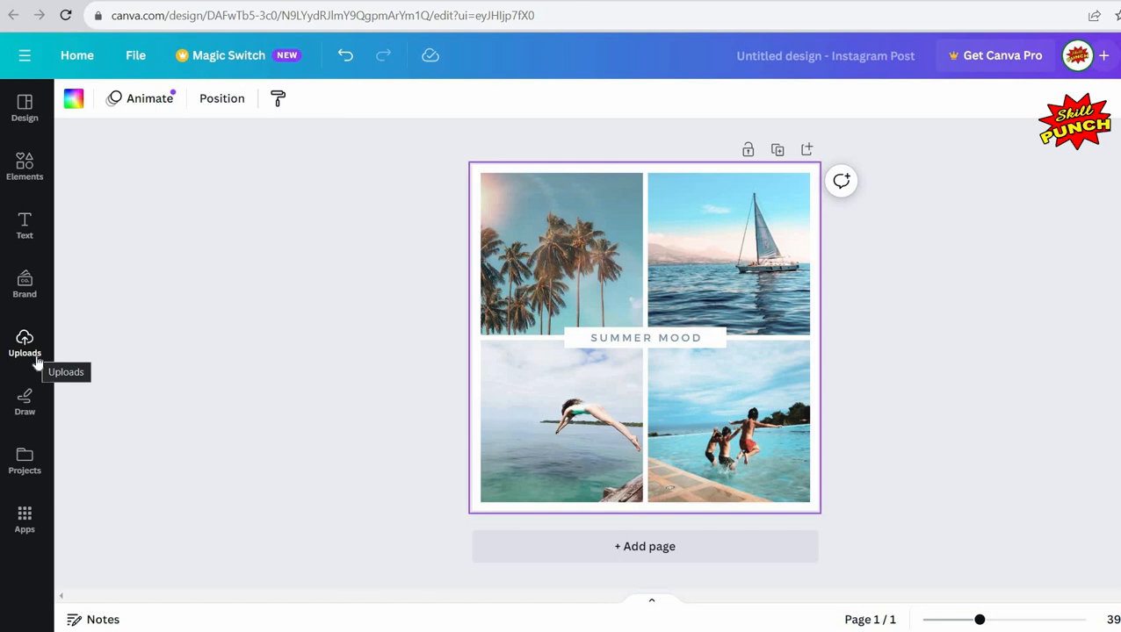
Step: Place the desert village photo in the top-left frame and the rooftop couple photo in the top-right frame
click(27, 347)
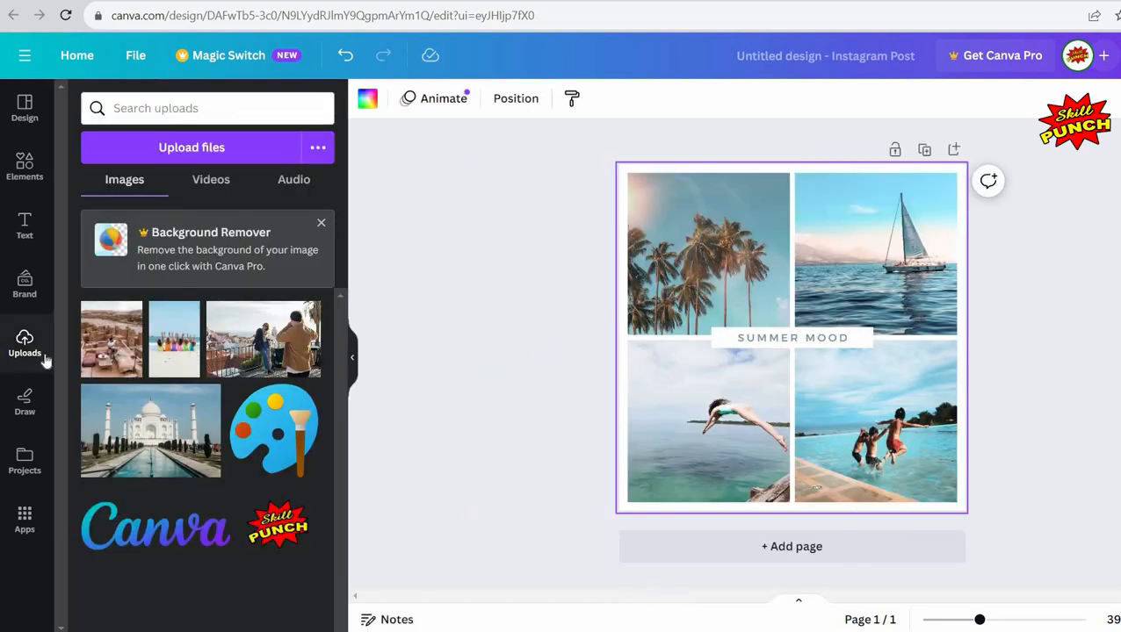
drag(123, 362, 694, 277)
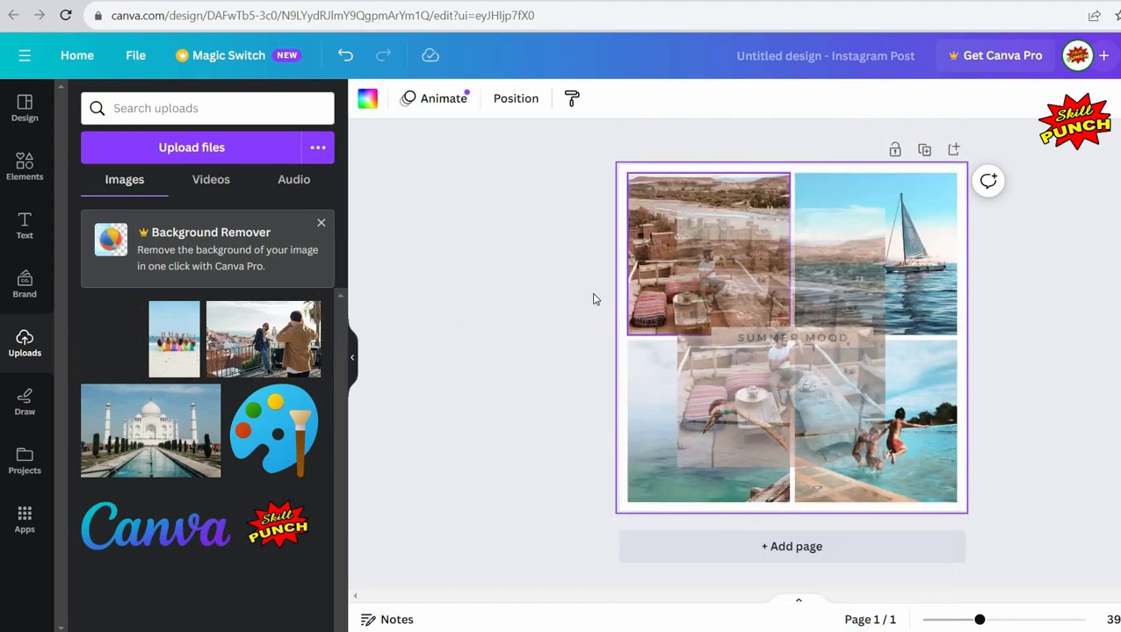
click(484, 303)
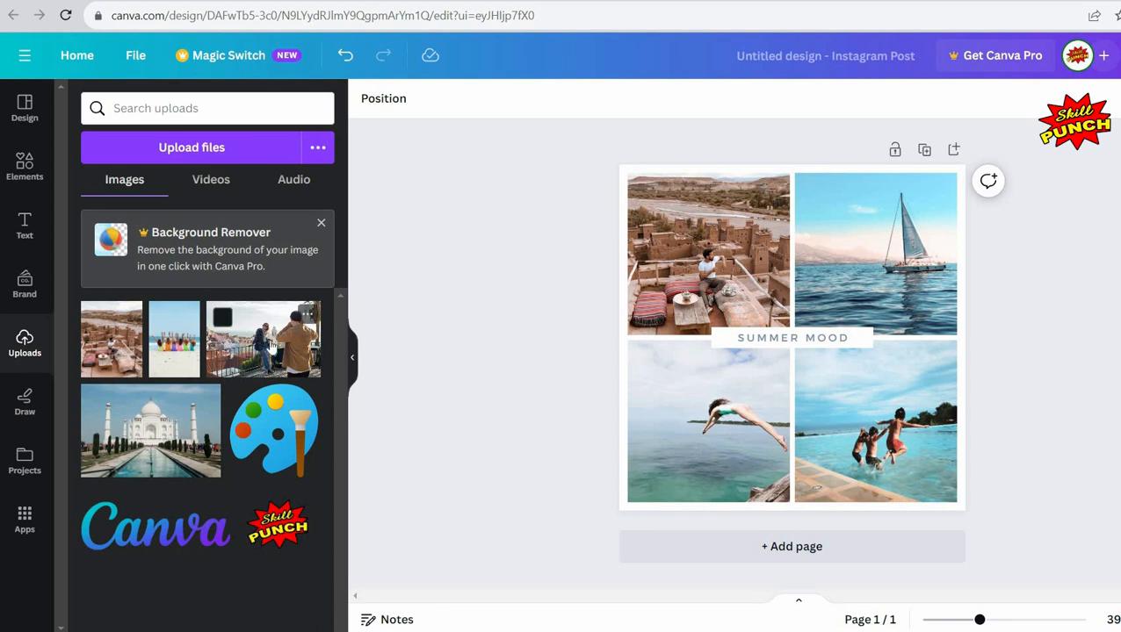
drag(268, 339, 966, 257)
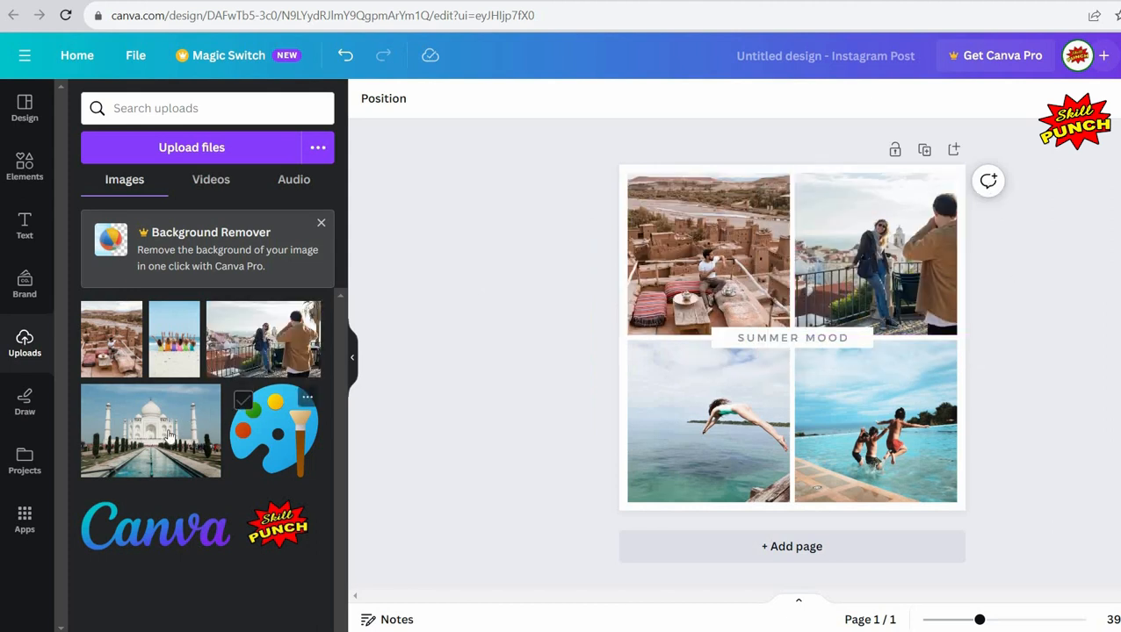
Step: Place the Taj Mahal photo in the bottom-left frame and the beach group photo in the bottom-right frame
mouse_move(166, 436)
drag(167, 436, 691, 396)
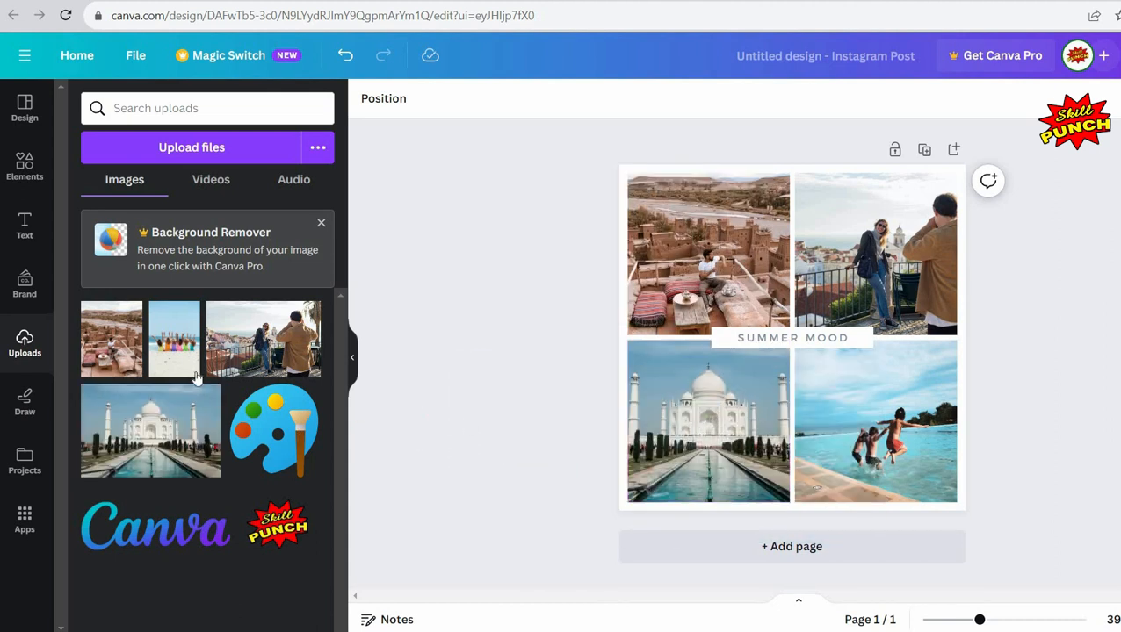
drag(176, 358, 404, 348)
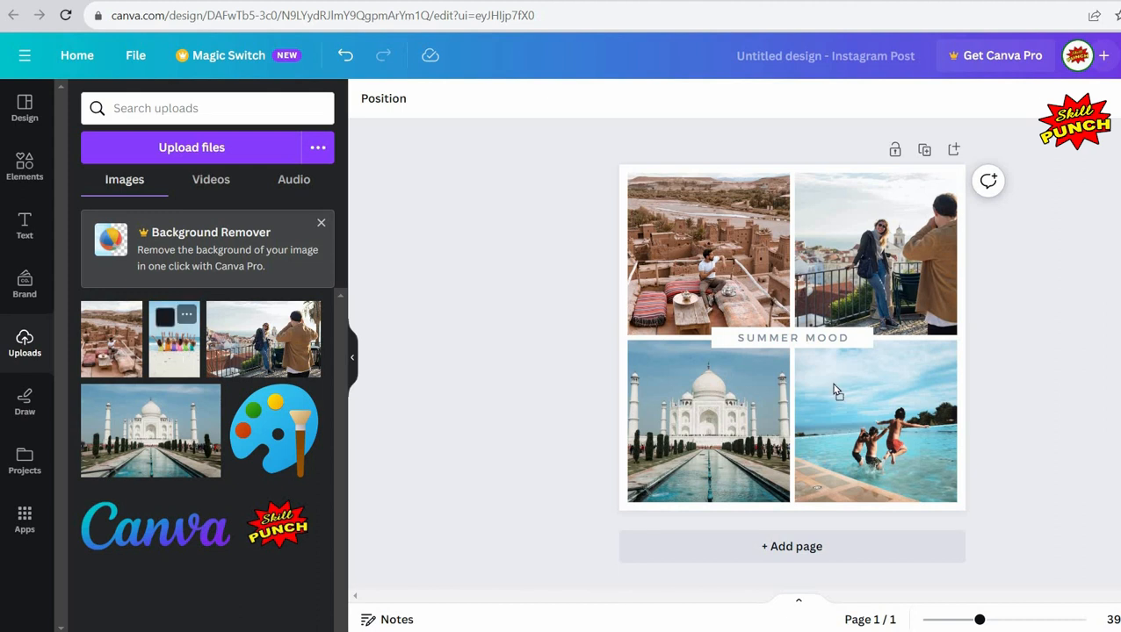
drag(834, 391, 878, 404)
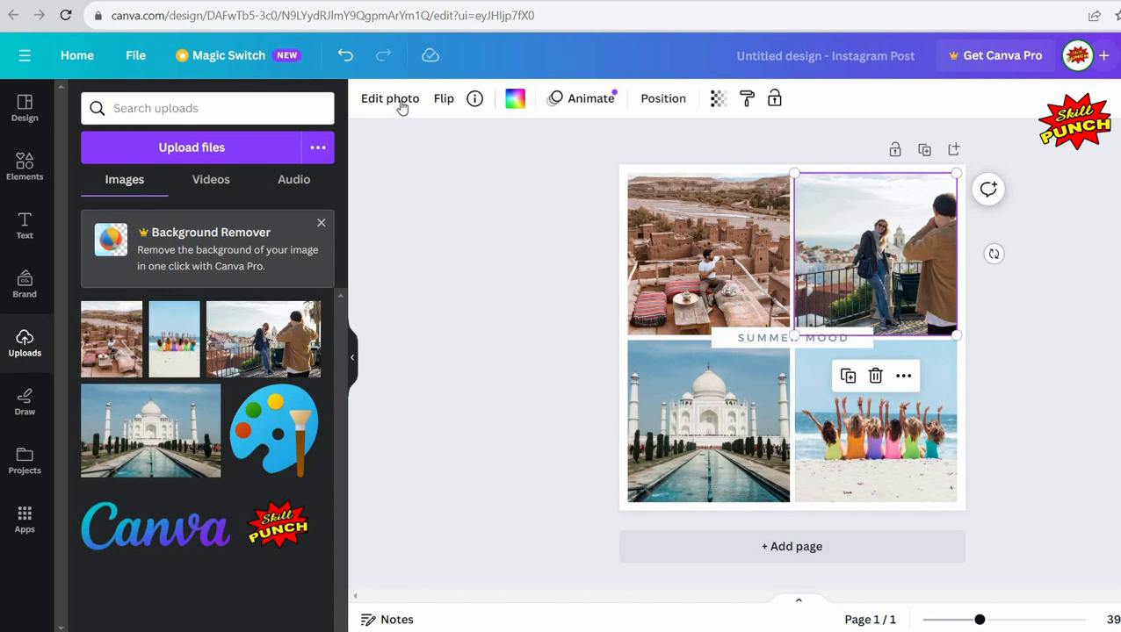
Step: Crop the top-right rooftop photo to reposition it within its frame
click(400, 103)
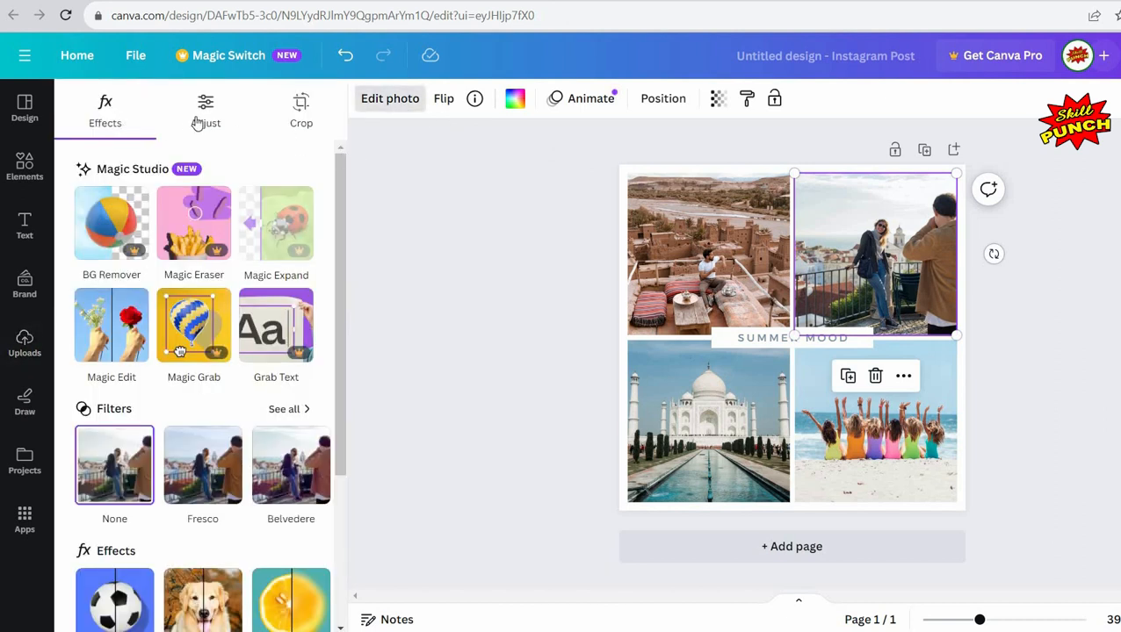
click(301, 123)
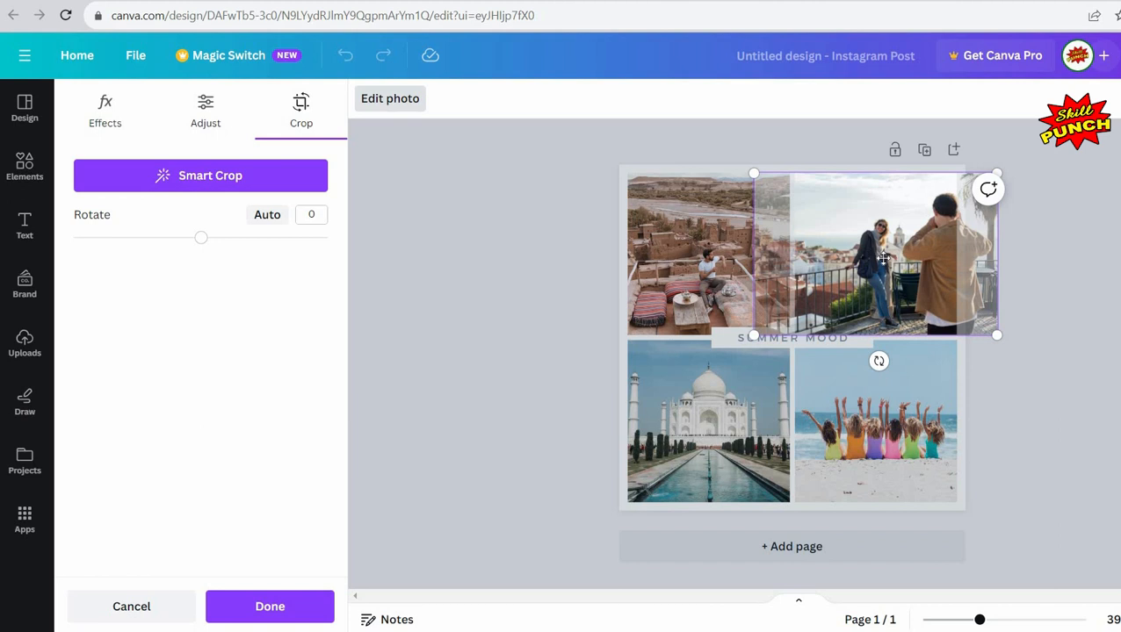
drag(840, 256, 837, 256)
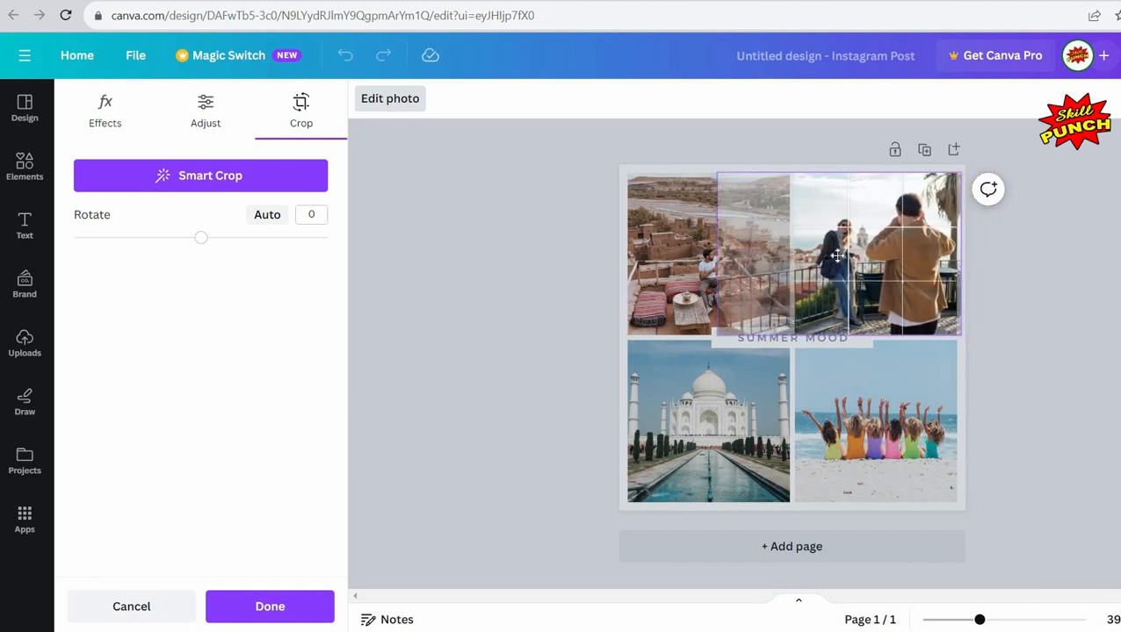
click(1014, 317)
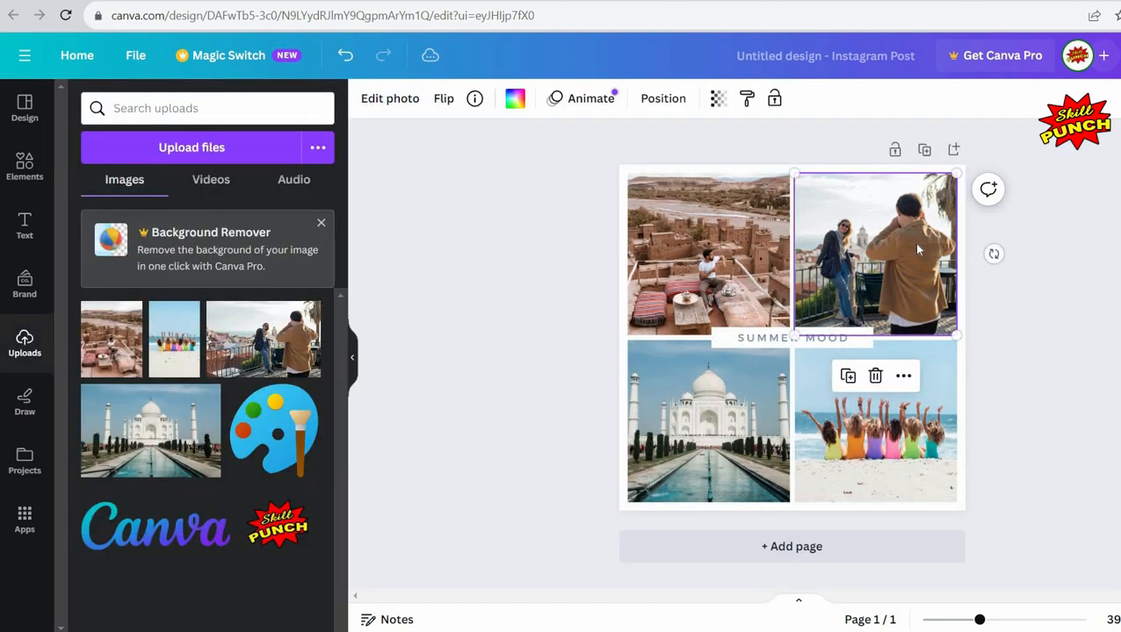
Step: Crop the top-left desert photo, enlarging and shifting it within its frame
click(720, 272)
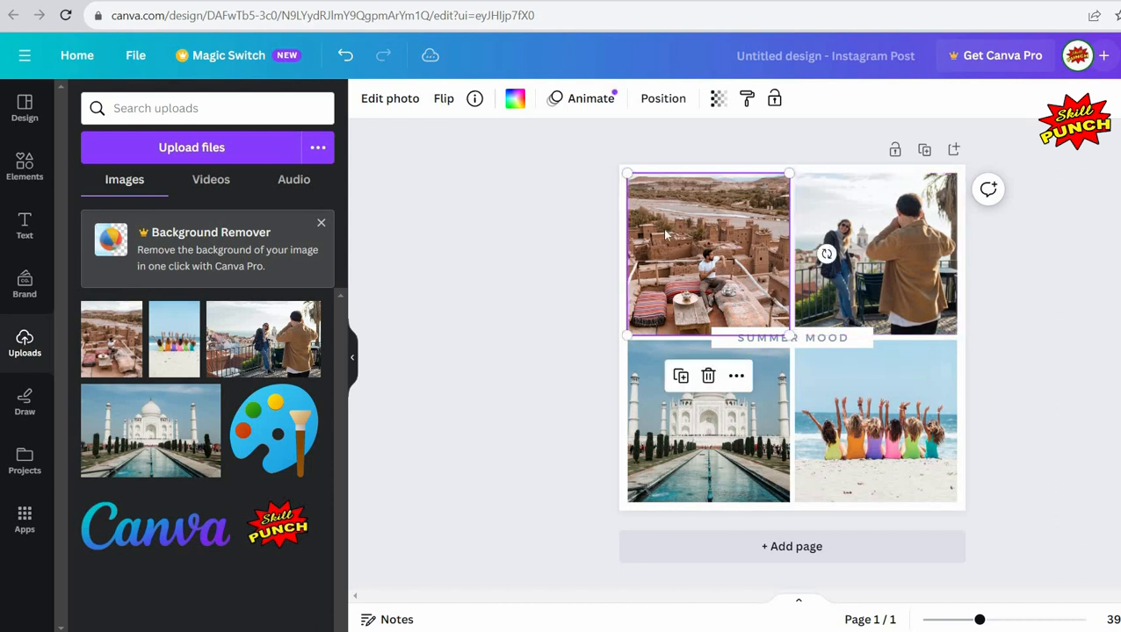
click(390, 104)
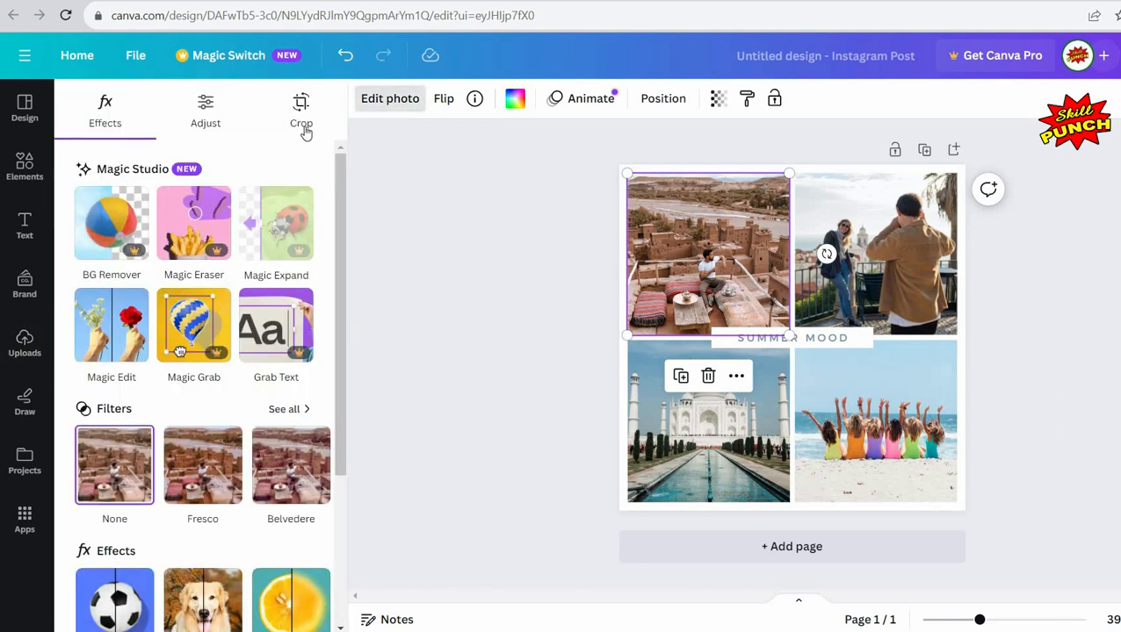
click(301, 113)
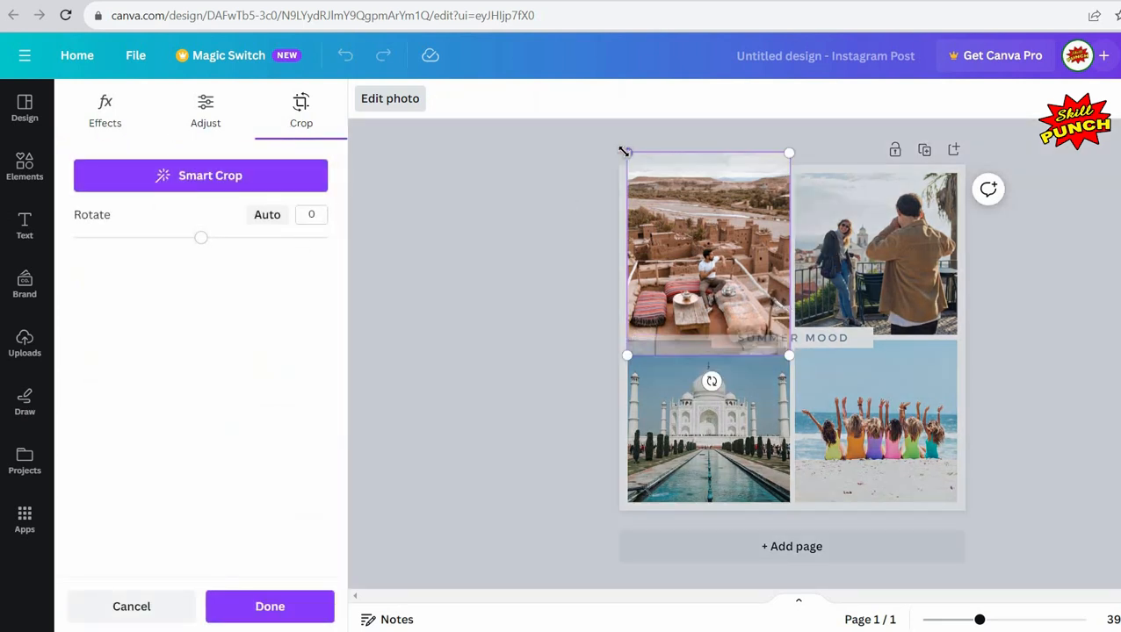
drag(624, 151, 554, 129)
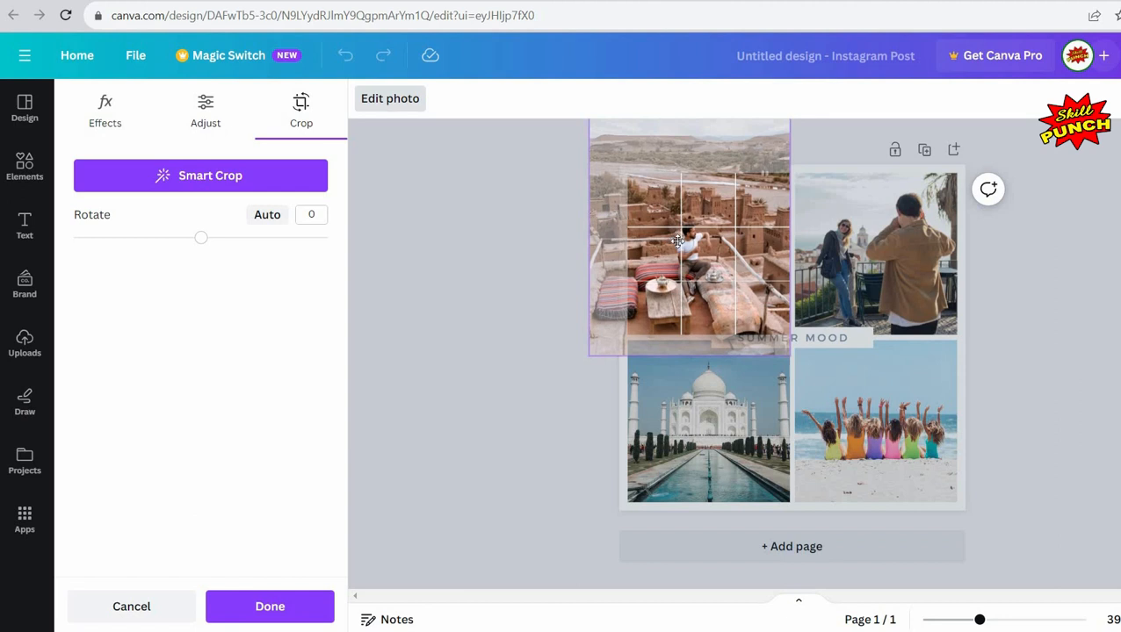
drag(677, 241, 497, 256)
click(496, 256)
click(497, 255)
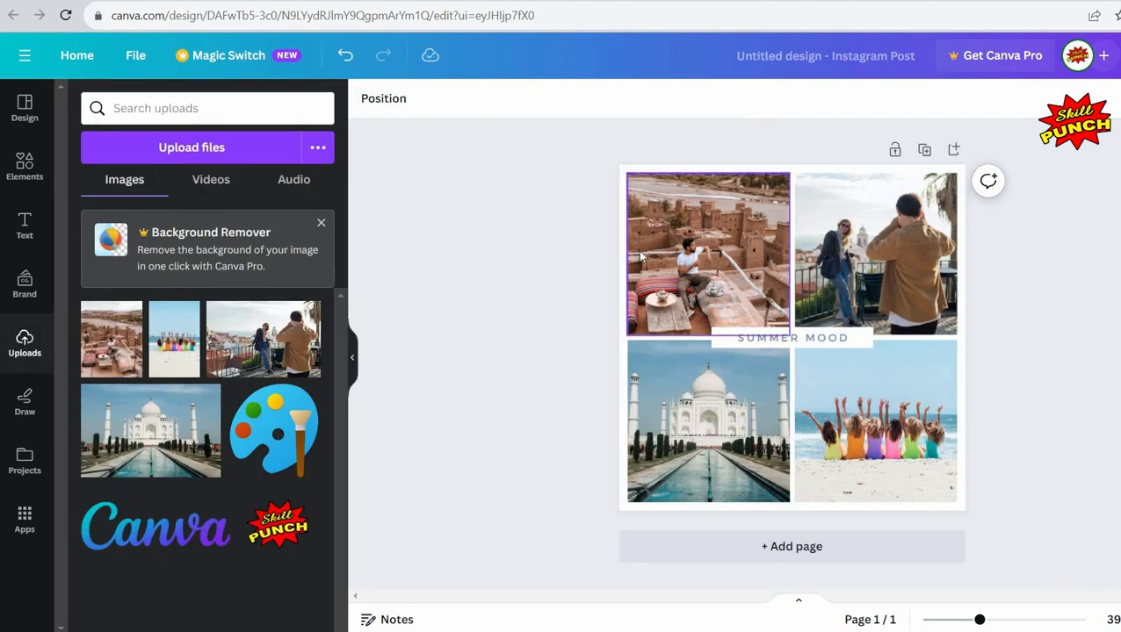
Step: Change the center caption text to HOLIDAY!
double_click(796, 339)
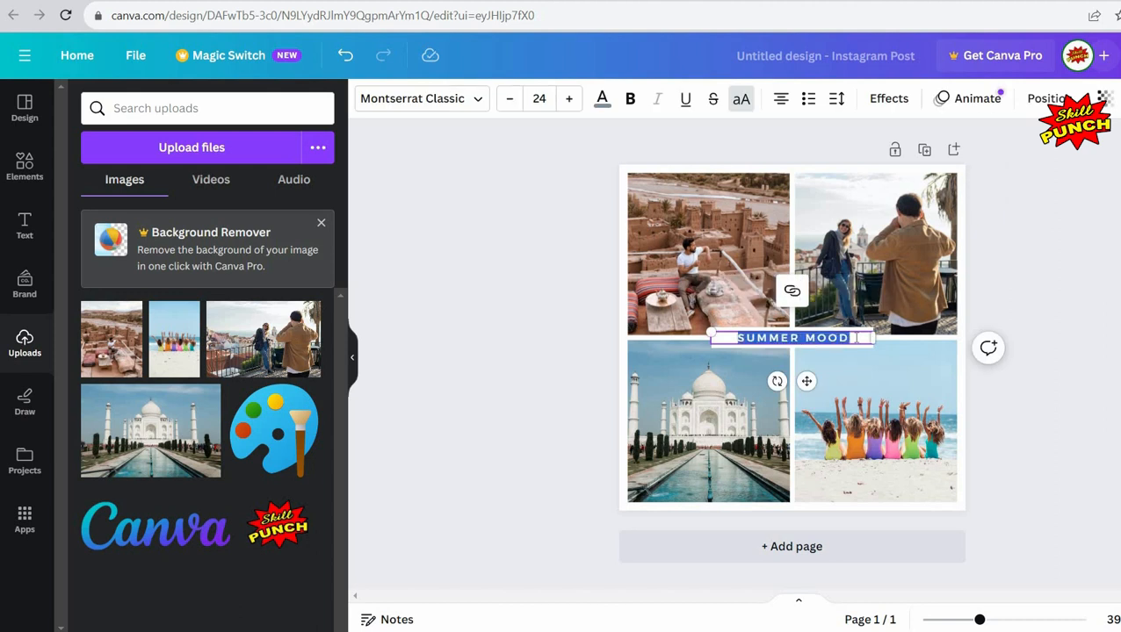
text(H)
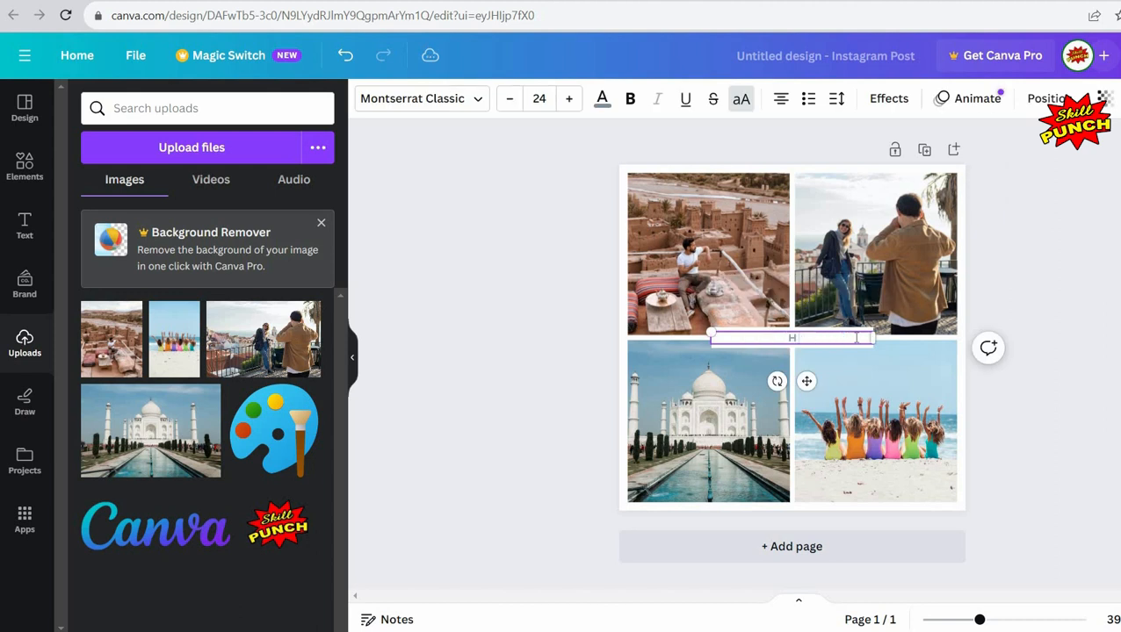
text(OLIDAYS)
key(BackSpace)
text(!)
click(528, 350)
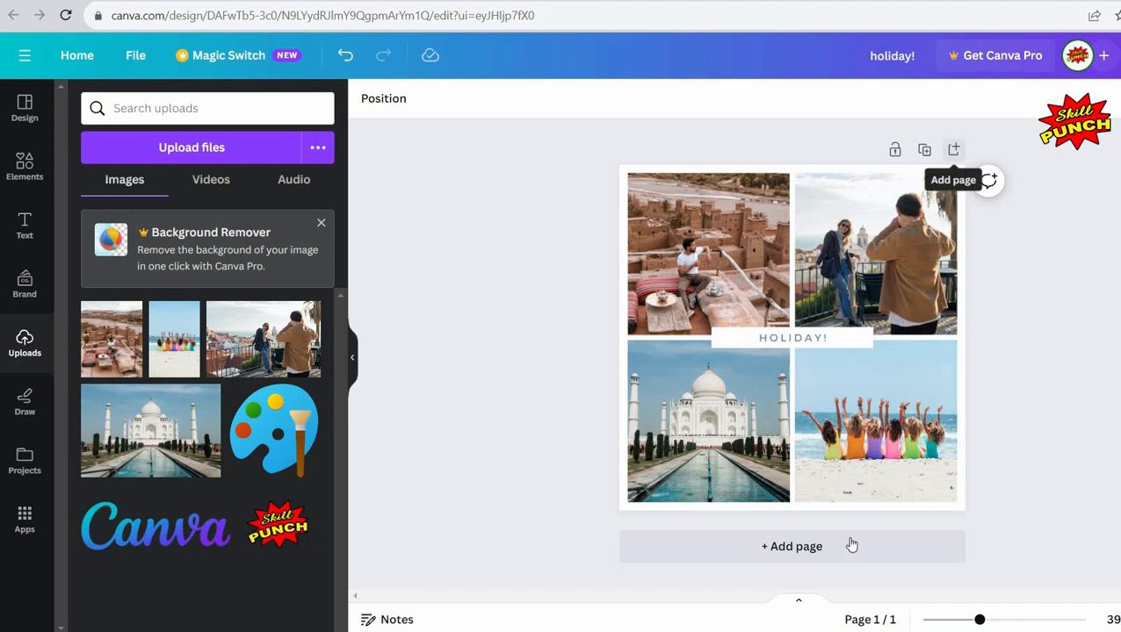
Step: Add a second blank page to the design
click(956, 154)
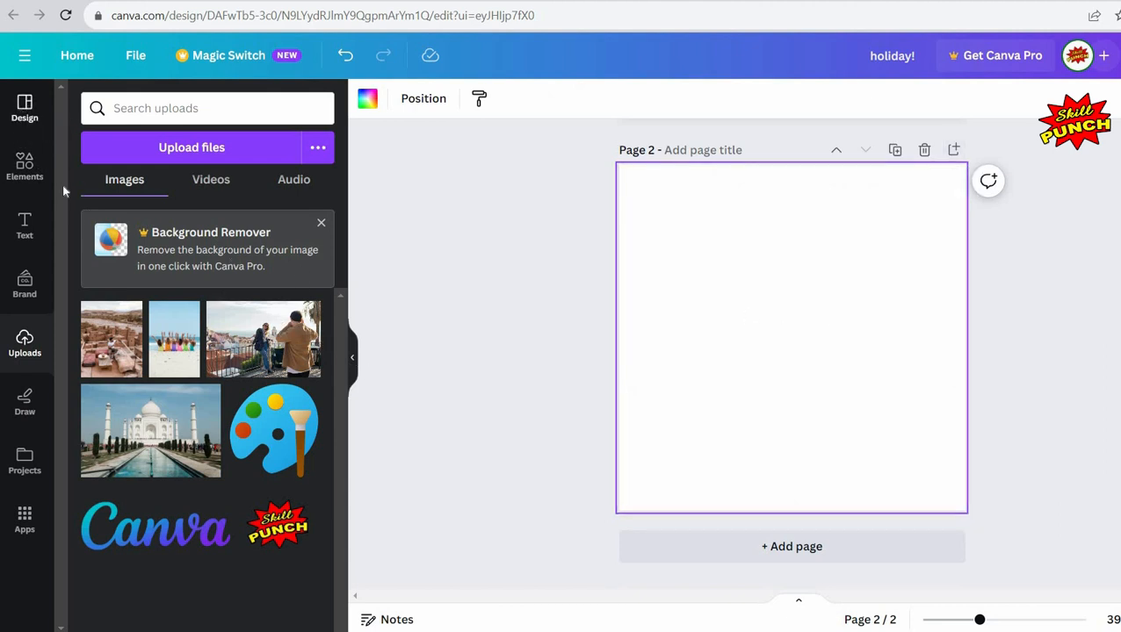
click(24, 120)
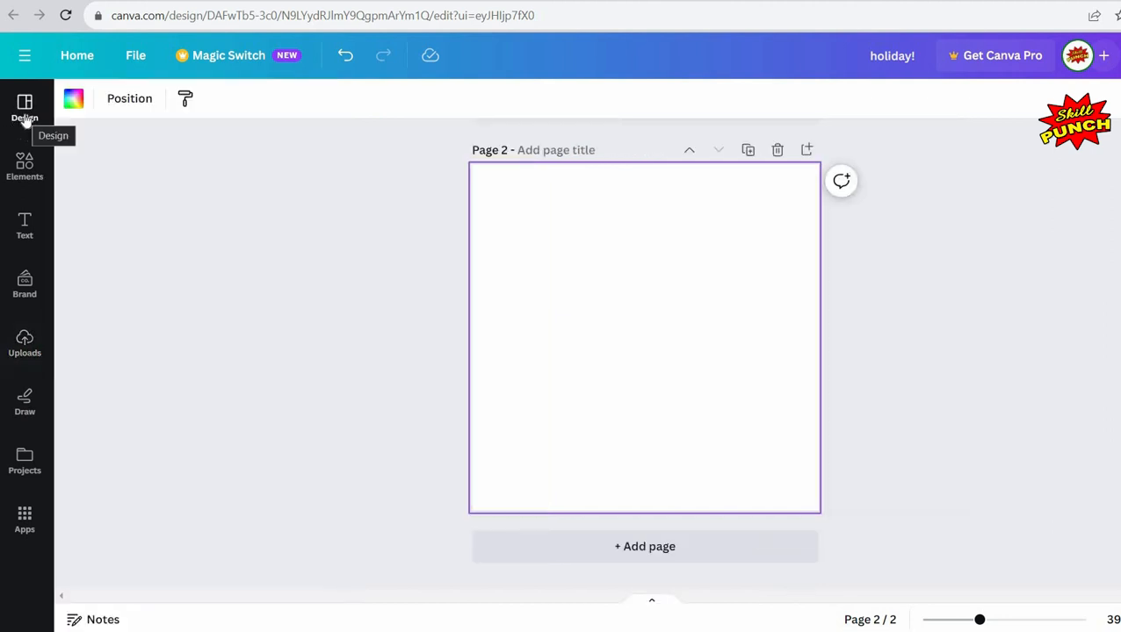
Step: Search the design templates for photo album
click(25, 113)
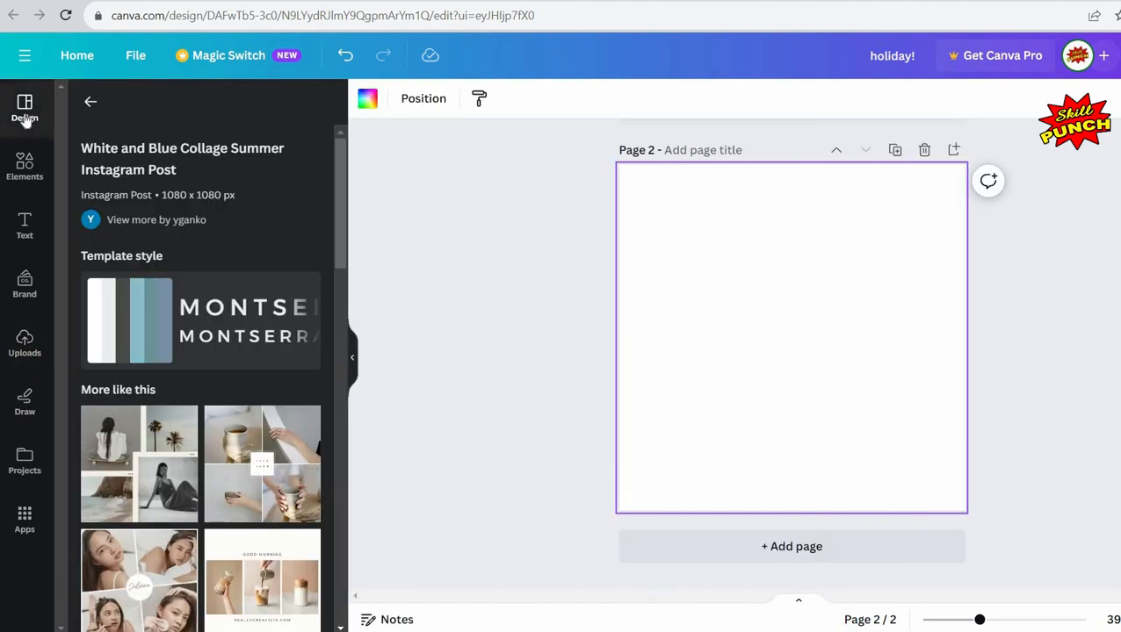
click(89, 106)
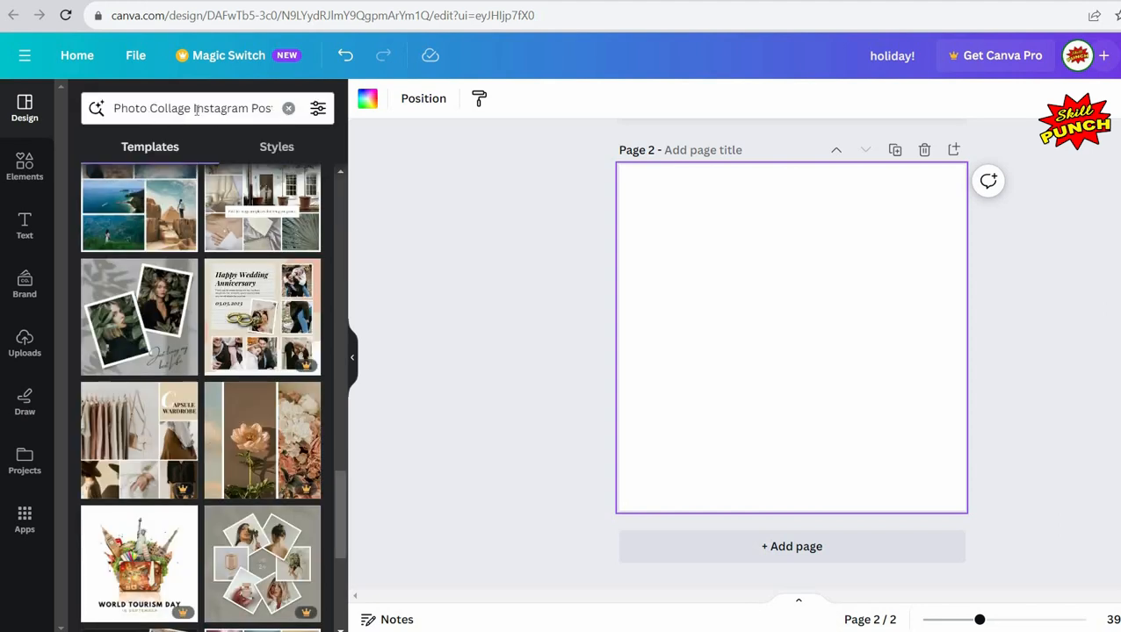
click(288, 108)
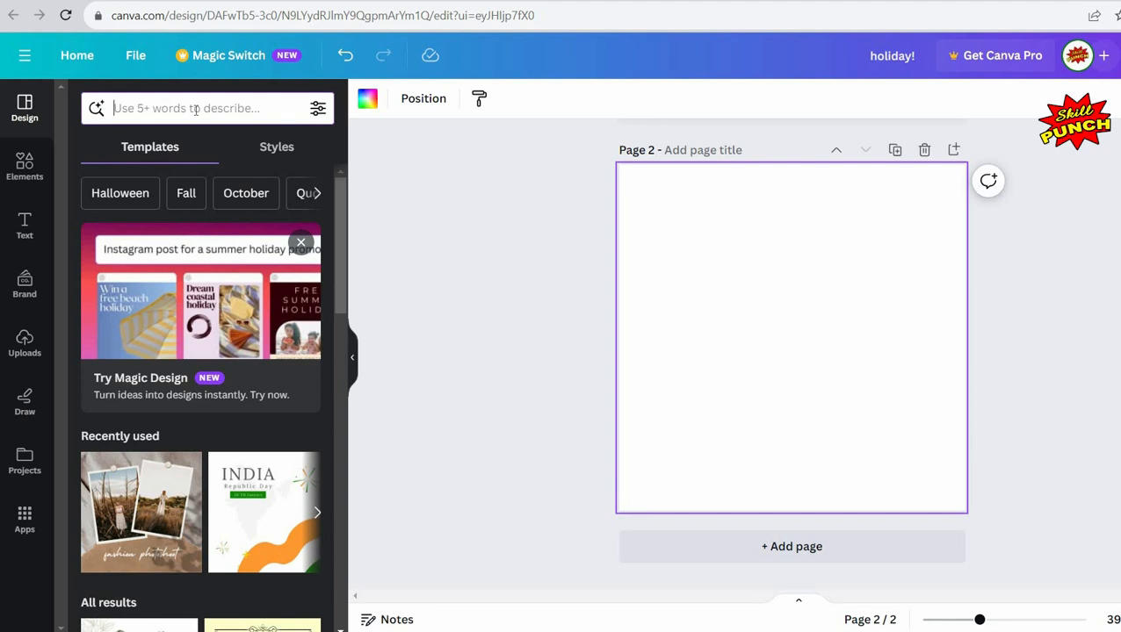
click(195, 108)
text(ph)
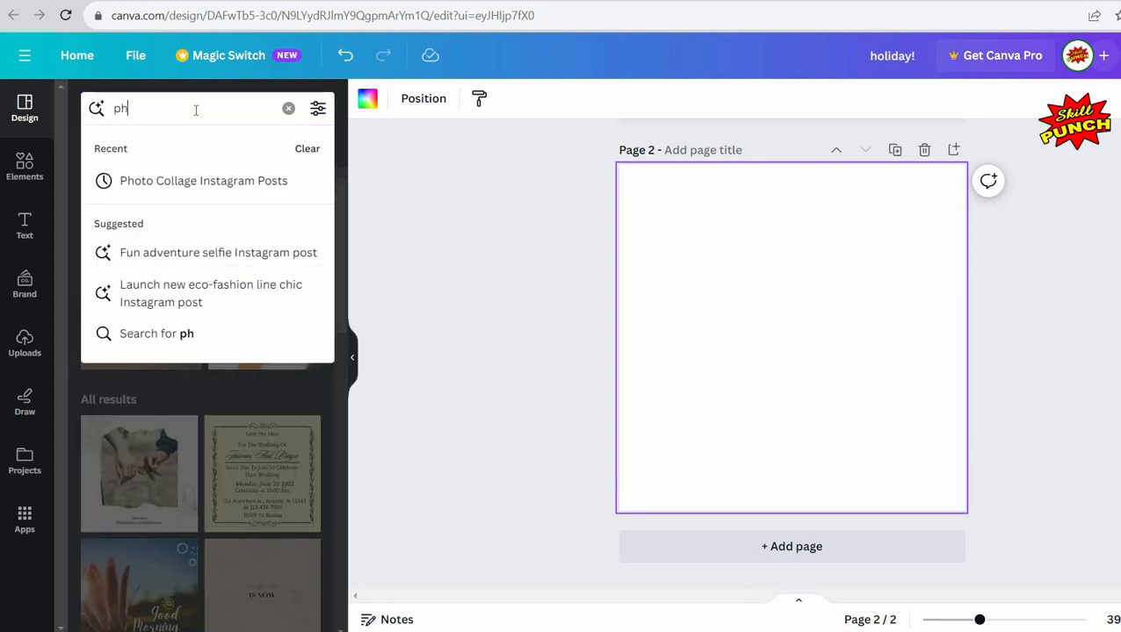
text(oto album)
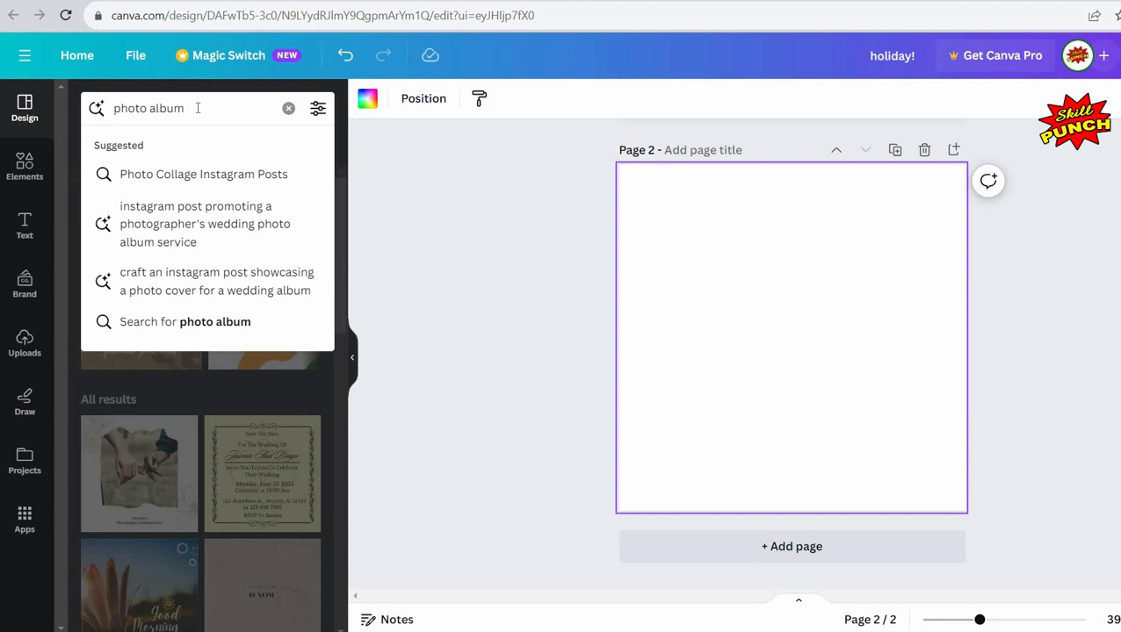
key(Return)
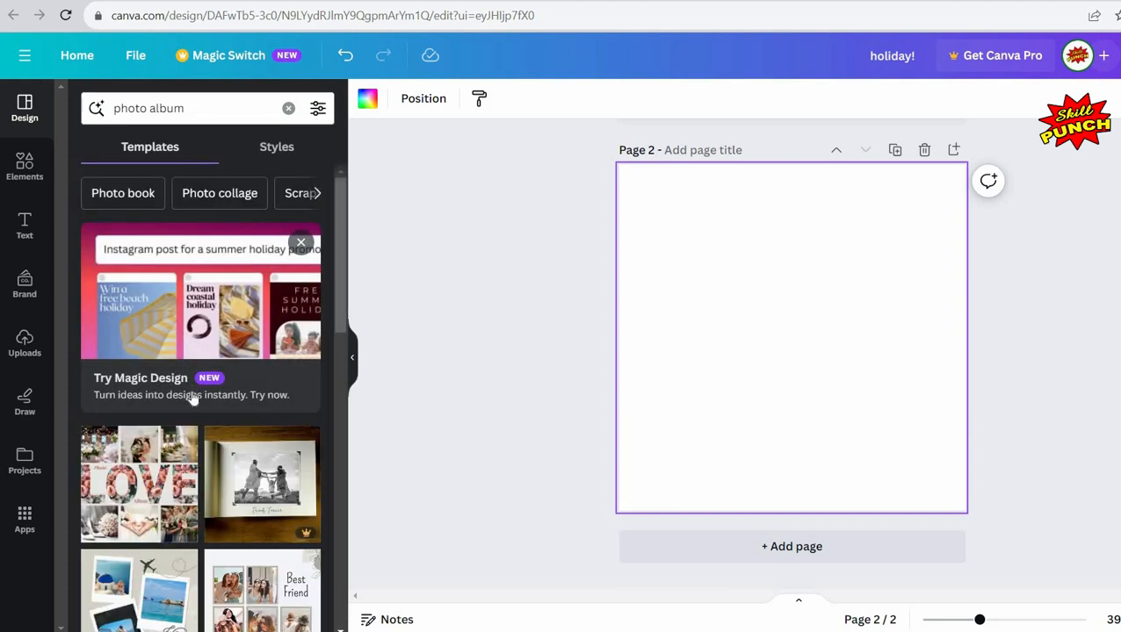
Step: Browse the photo album template results for a suitable collage layout
scroll(191, 397, down, 5)
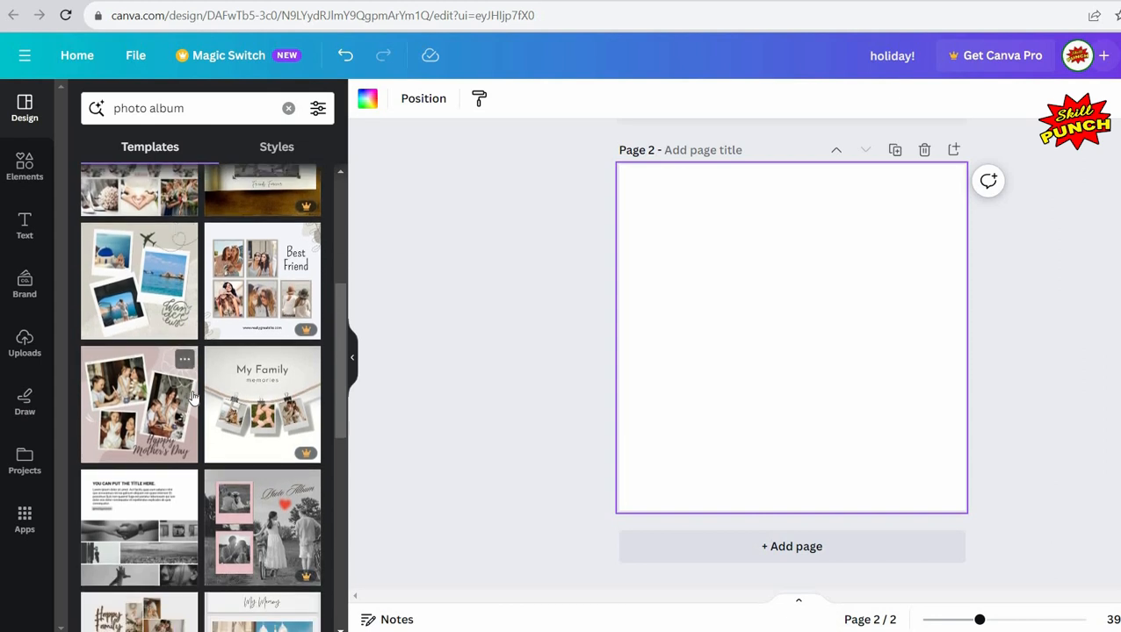
scroll(191, 397, down, 2)
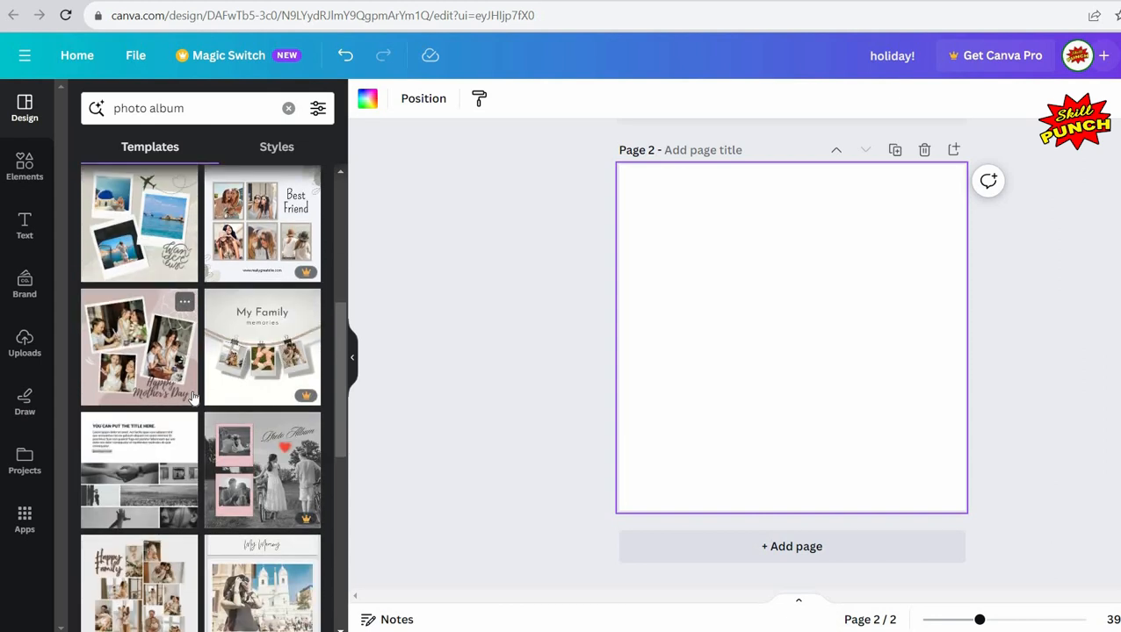
scroll(191, 397, down, 2)
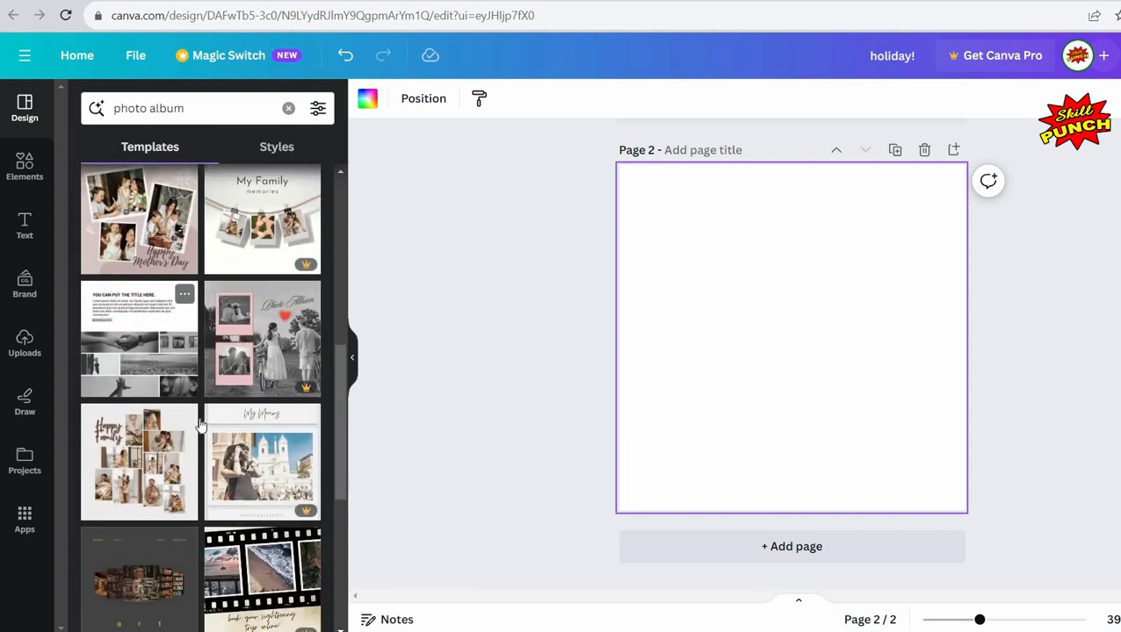
scroll(176, 406, down, 3)
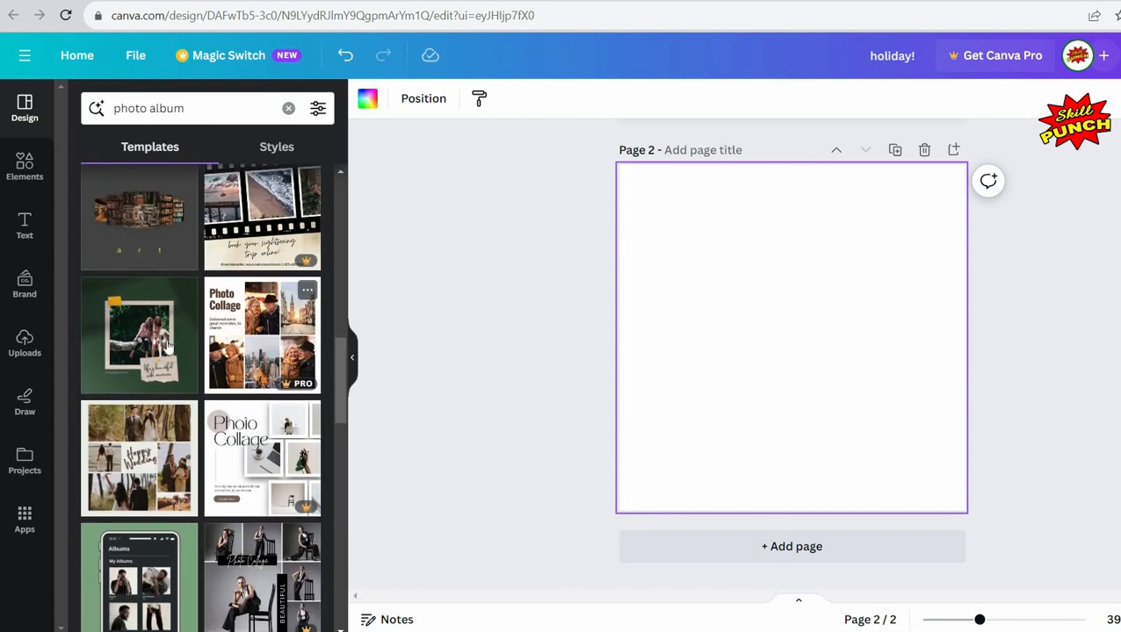
scroll(153, 362, down, 2)
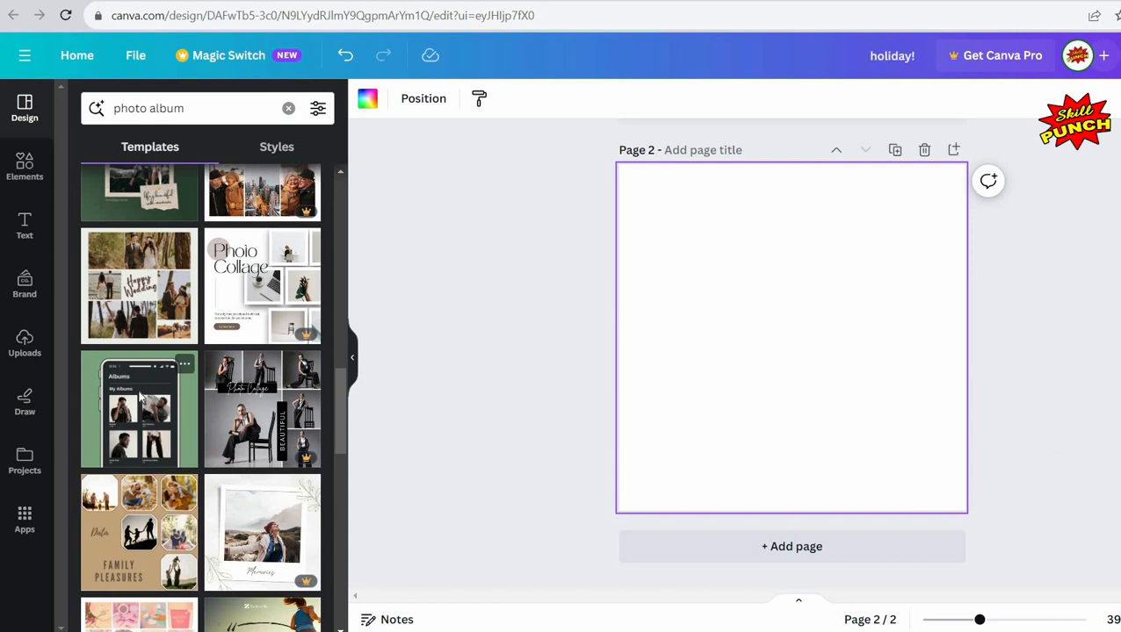
scroll(139, 397, down, 1)
scroll(139, 397, up, 2)
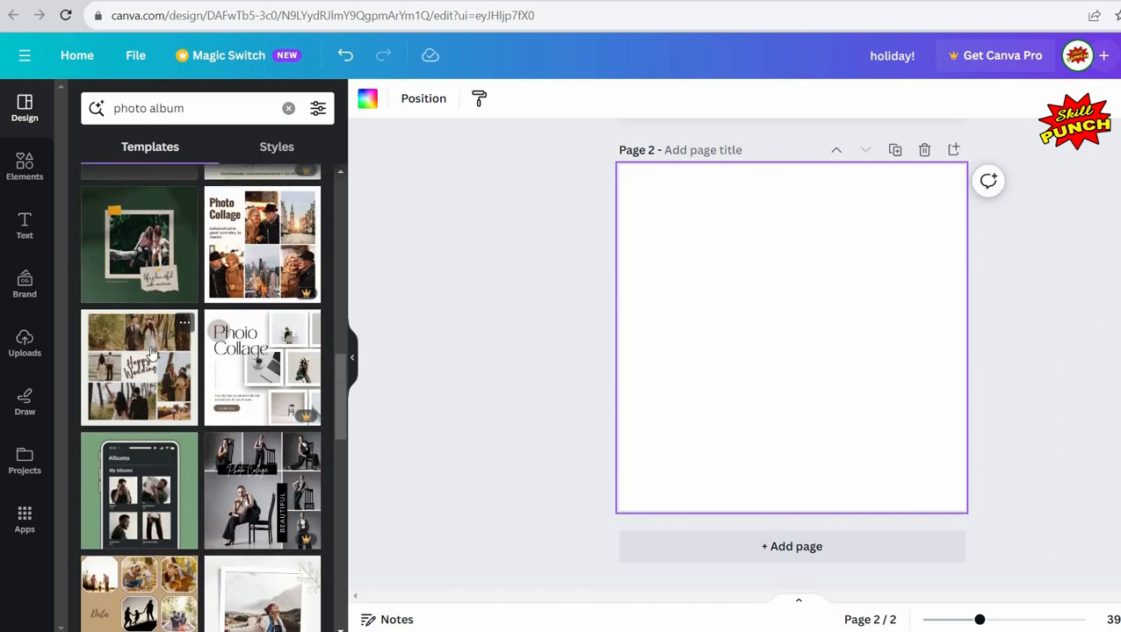
scroll(153, 355, down, 4)
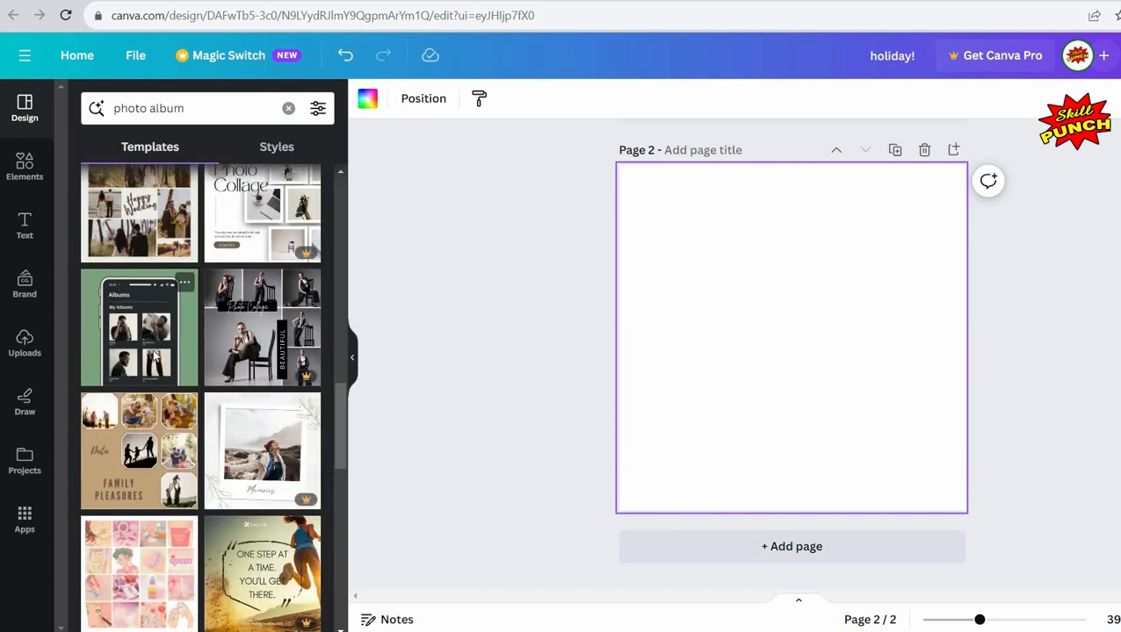
scroll(153, 355, down, 3)
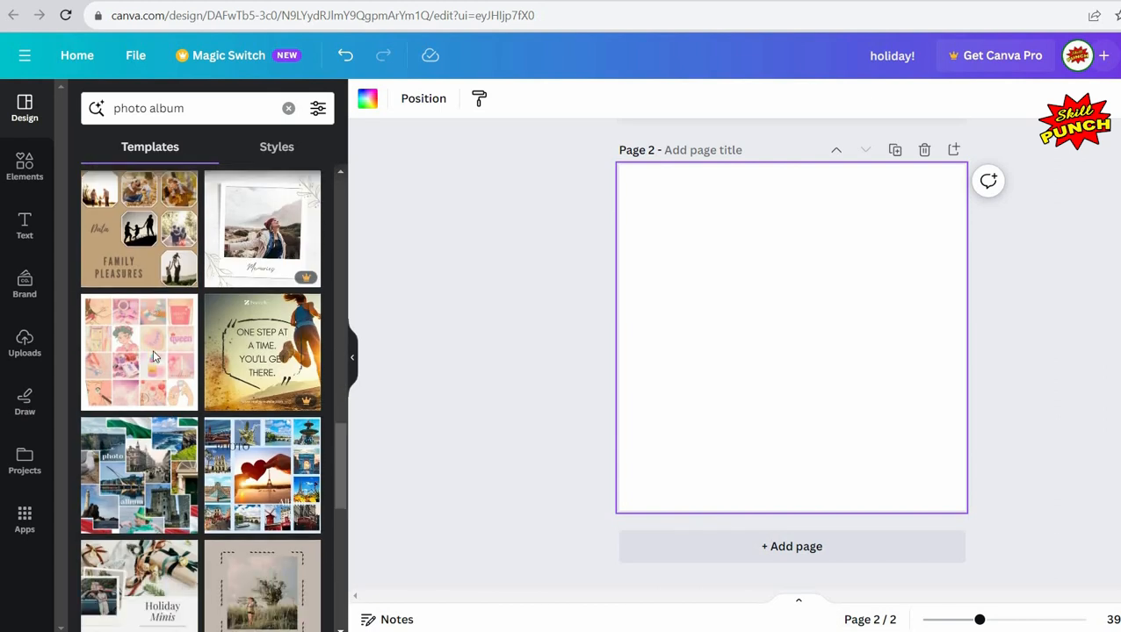
scroll(152, 356, down, 2)
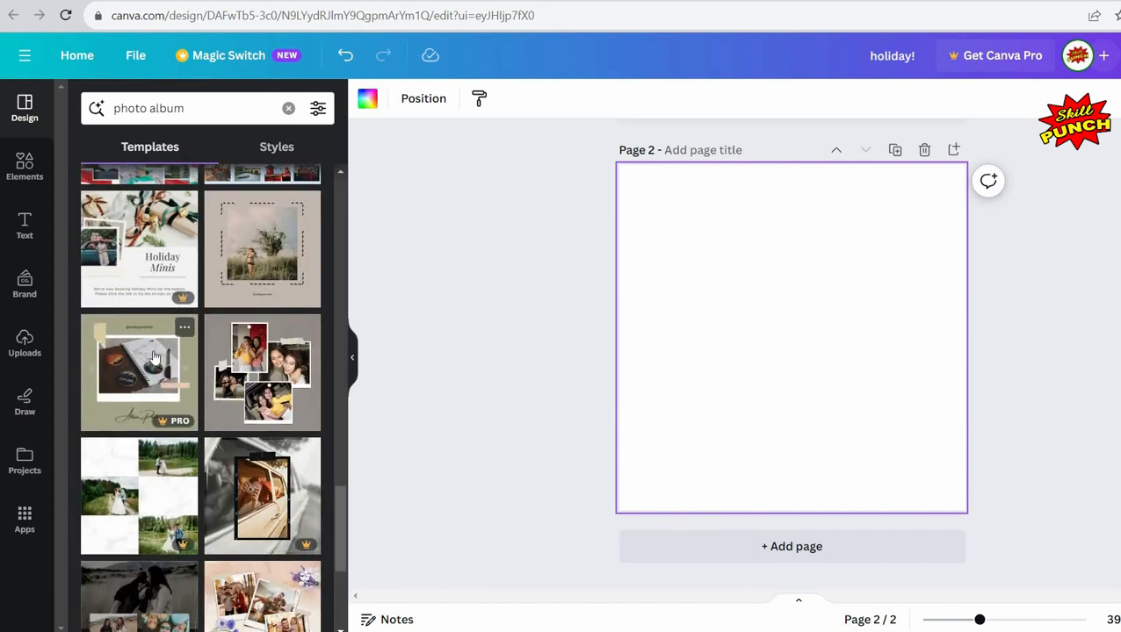
scroll(152, 356, up, 6)
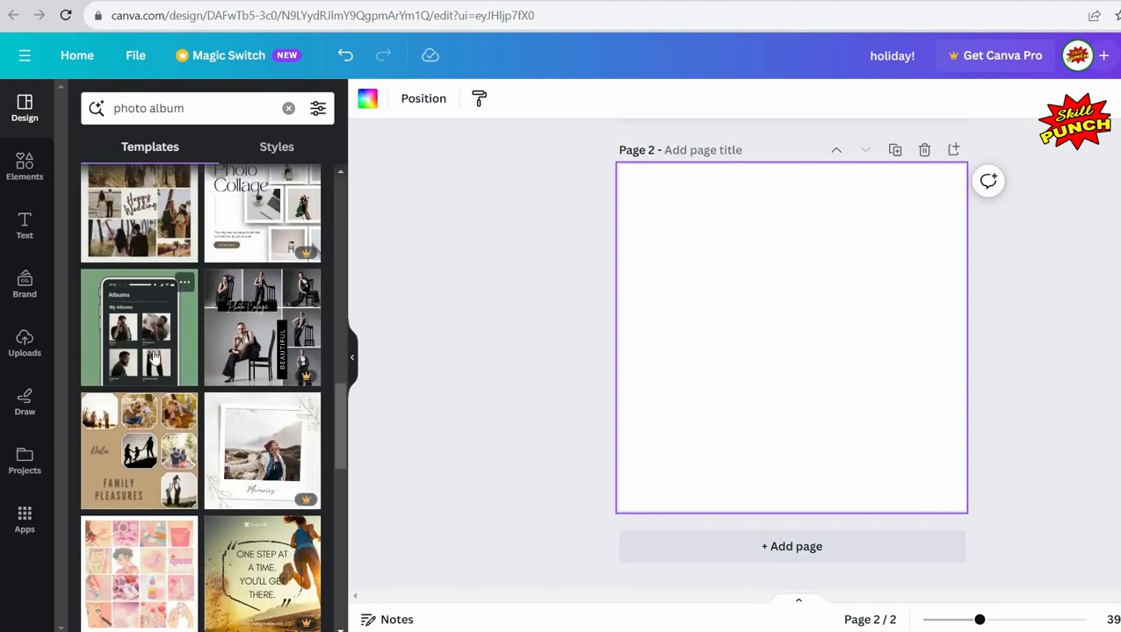
scroll(142, 373, up, 2)
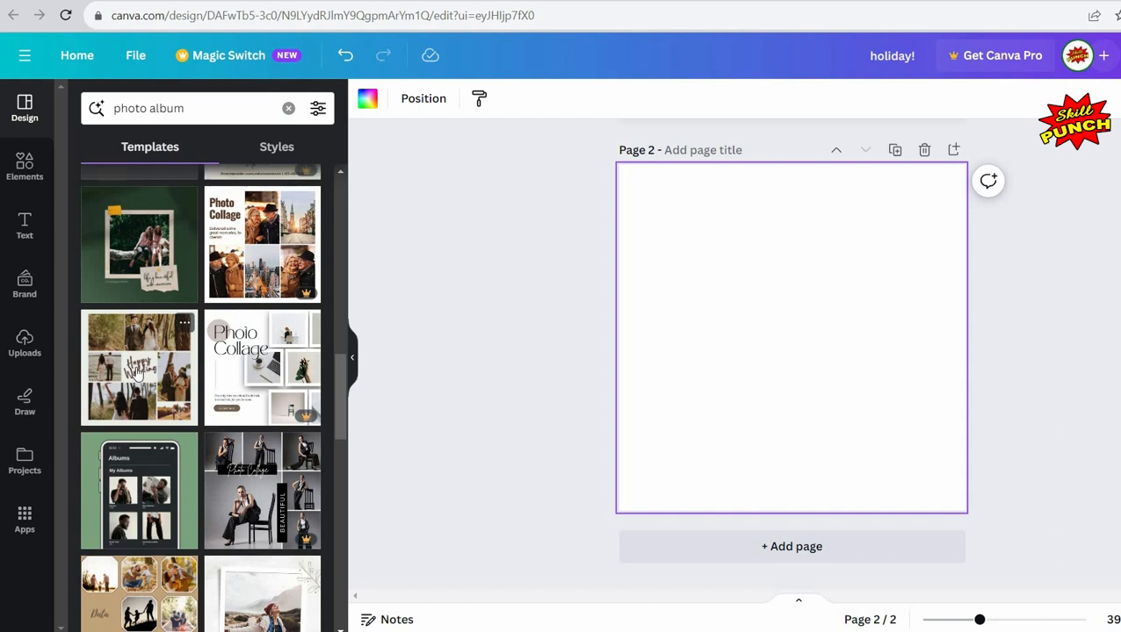
Step: Apply the Happy Wedding photo collage template to page 2
click(114, 370)
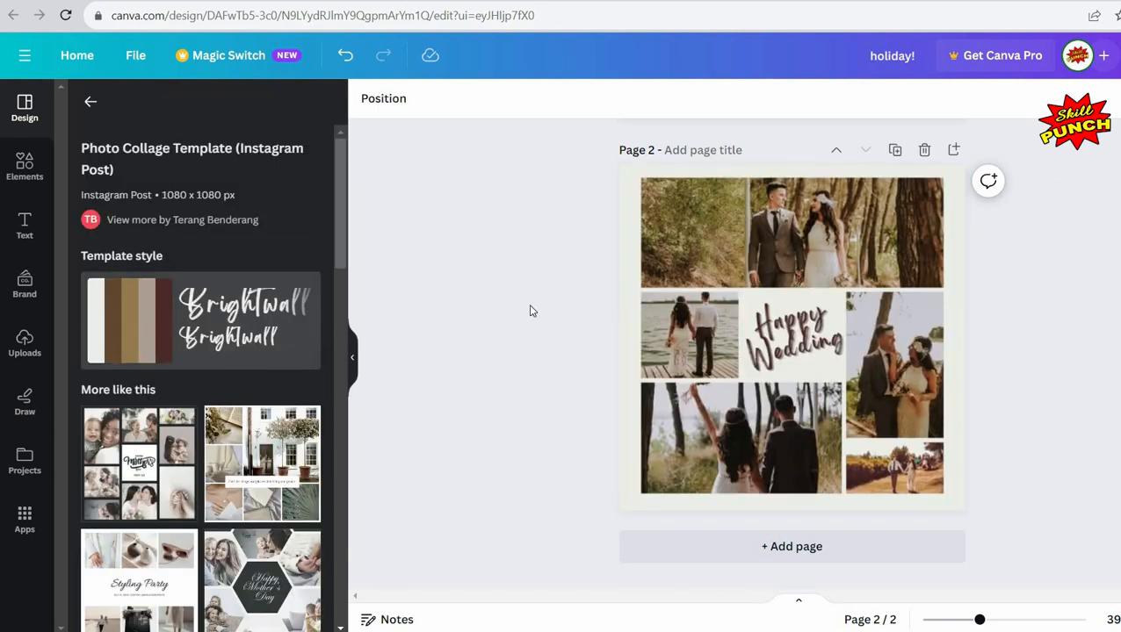
click(551, 294)
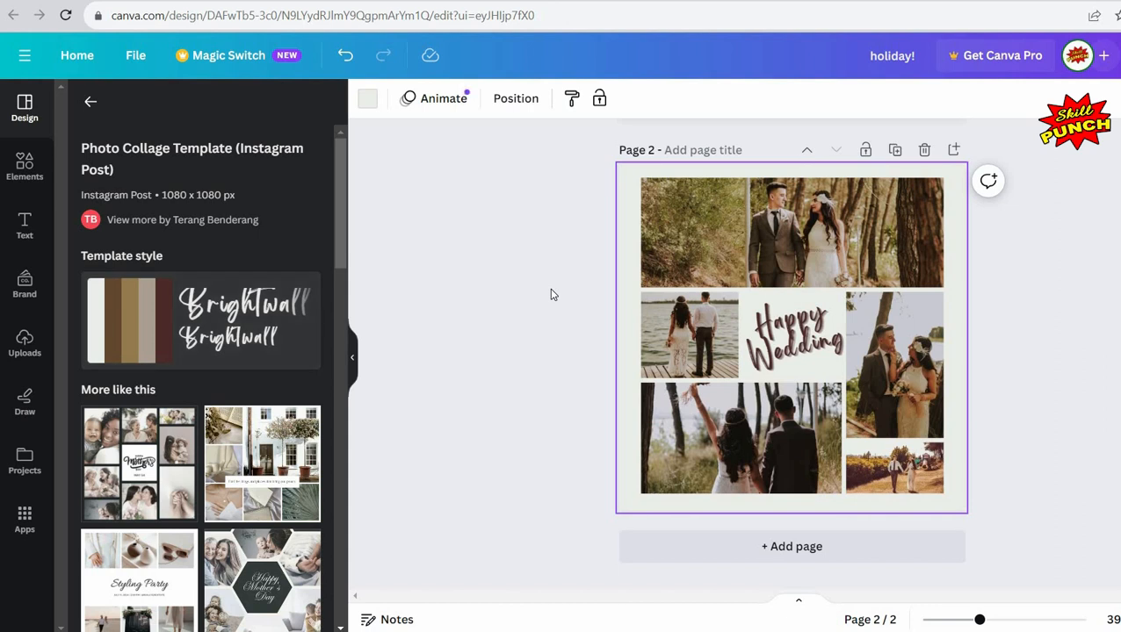
click(354, 360)
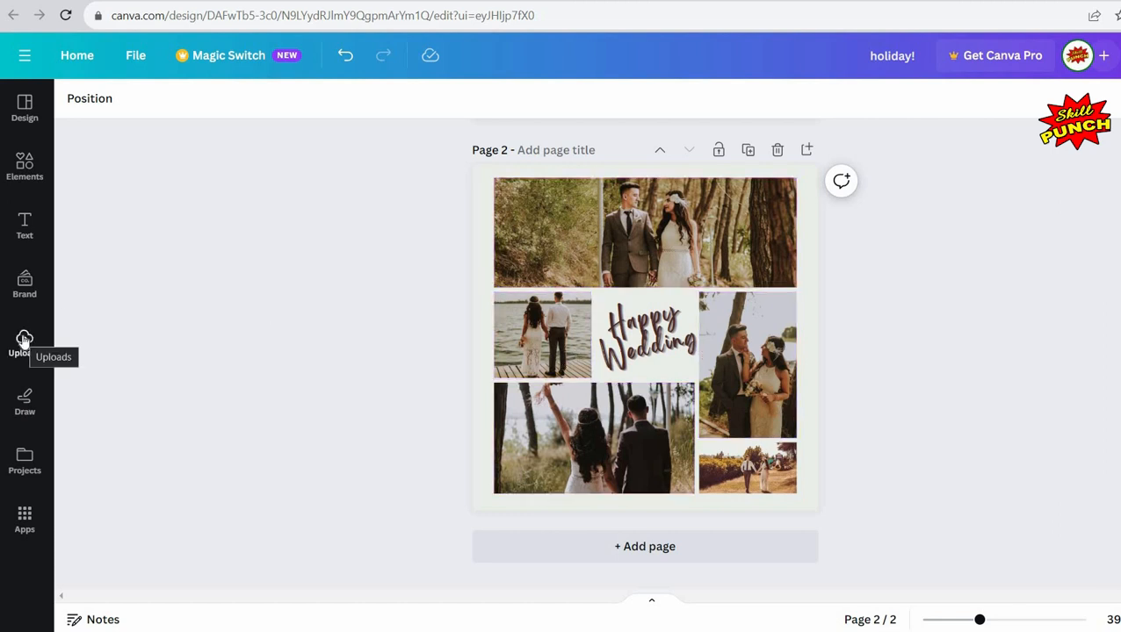
Step: Fill the template's frames with the uploaded rooftop, Taj Mahal, desert and beach photos
click(24, 341)
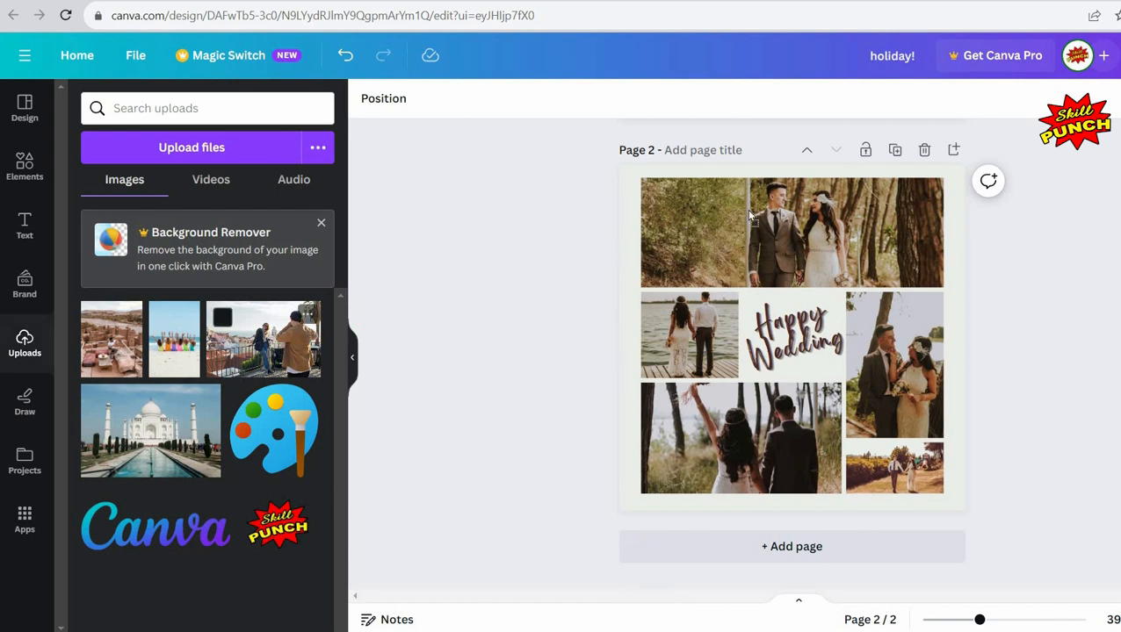
drag(748, 215, 748, 215)
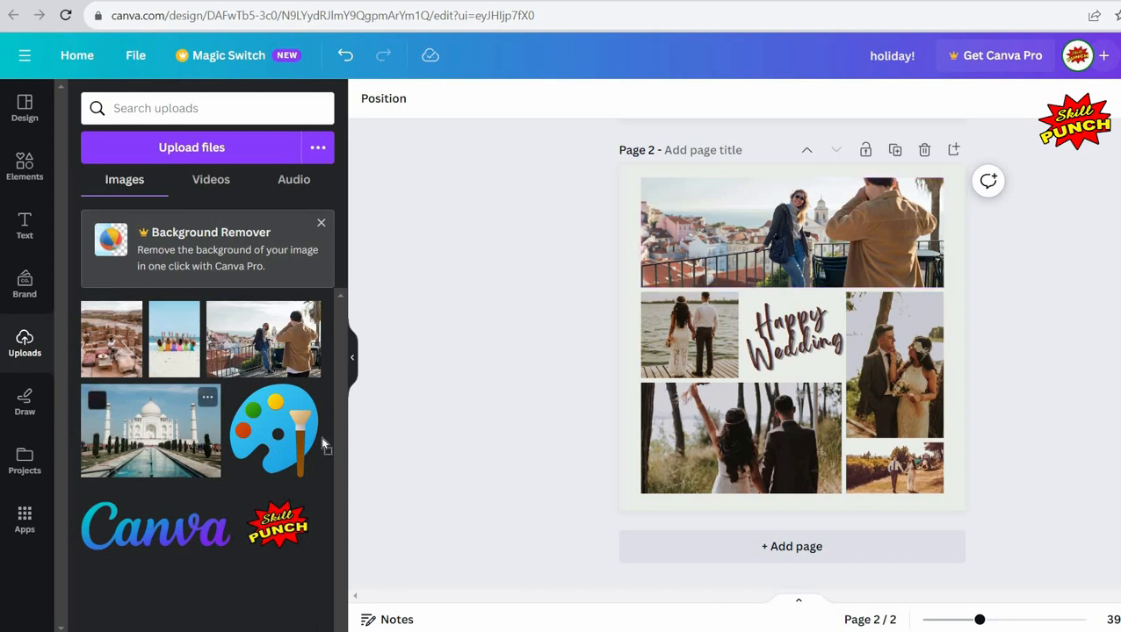
drag(670, 439, 670, 439)
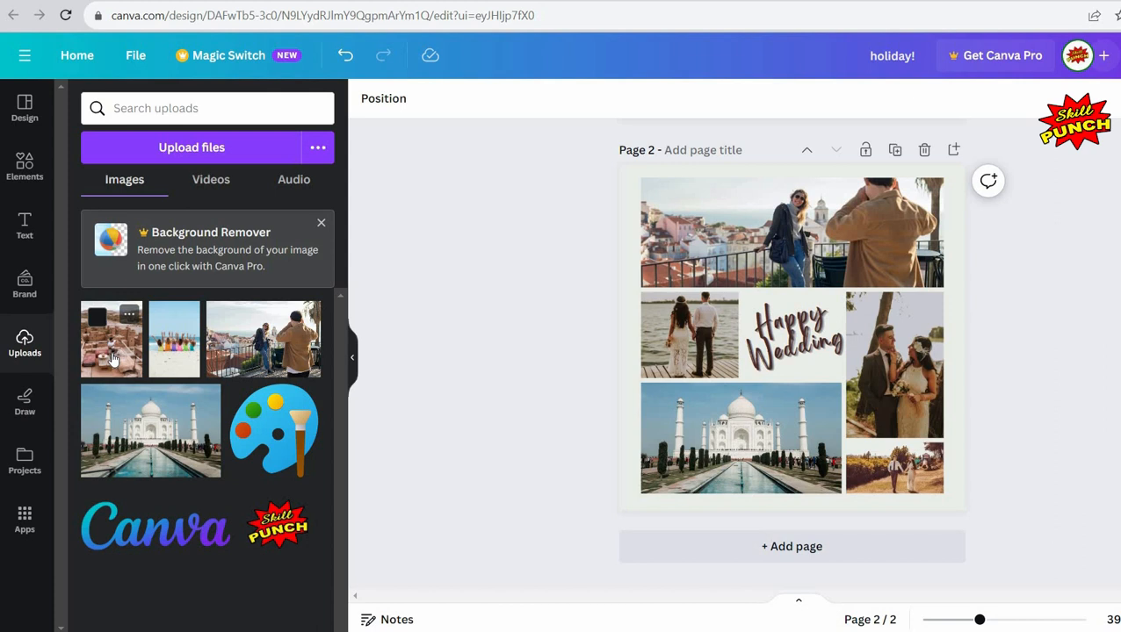
drag(113, 358, 657, 337)
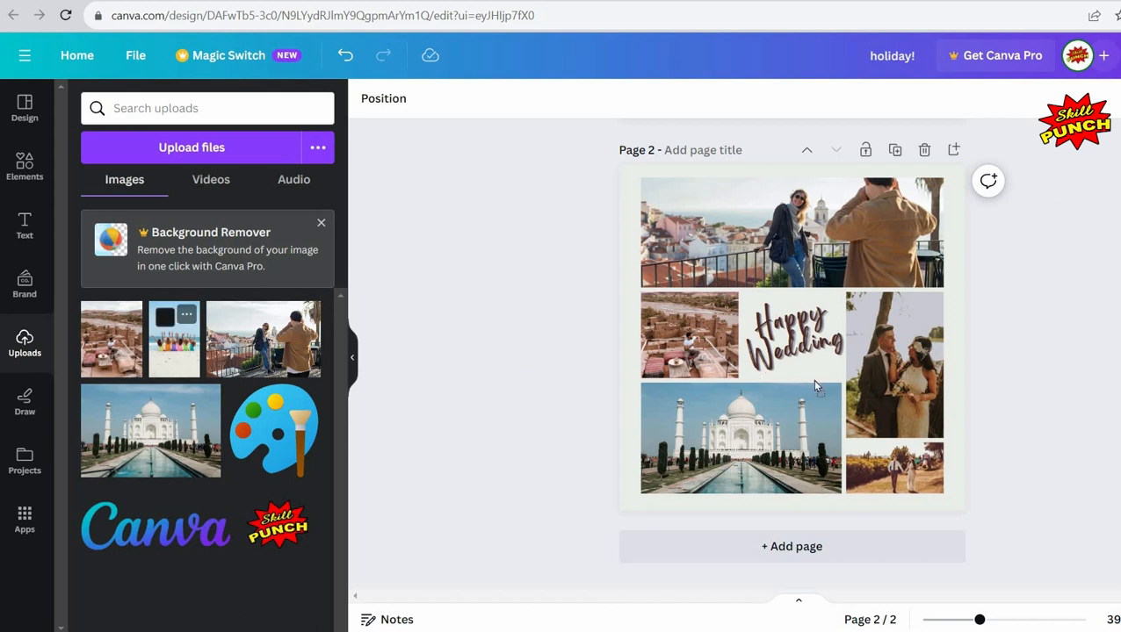
drag(815, 386, 850, 355)
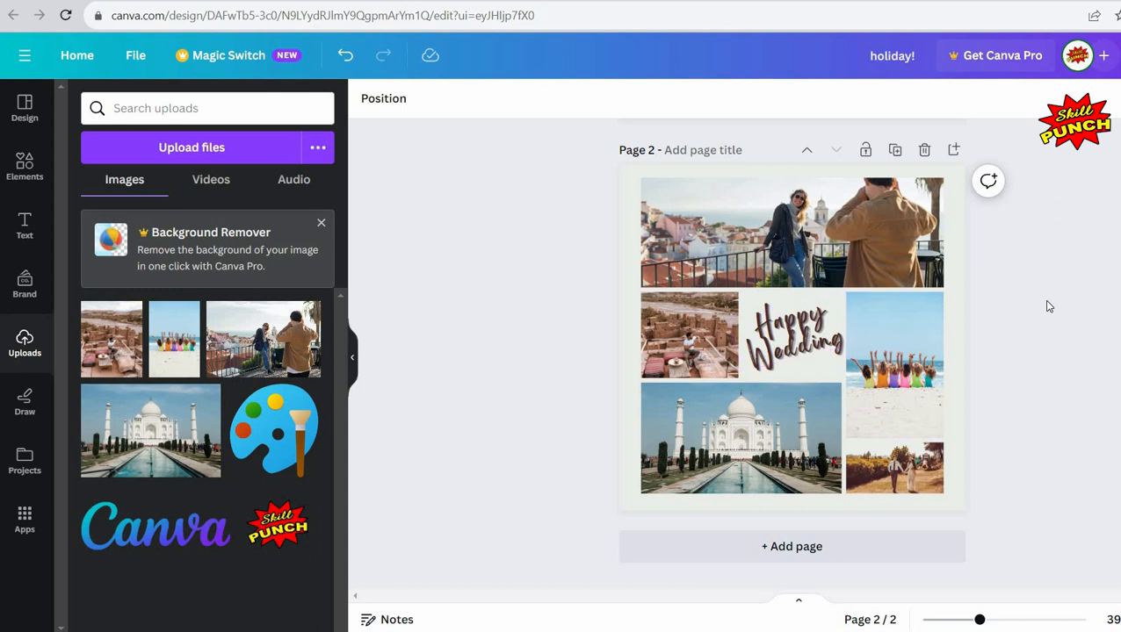
Step: Delete the small bottom-right photo frame from the collage grid
click(905, 470)
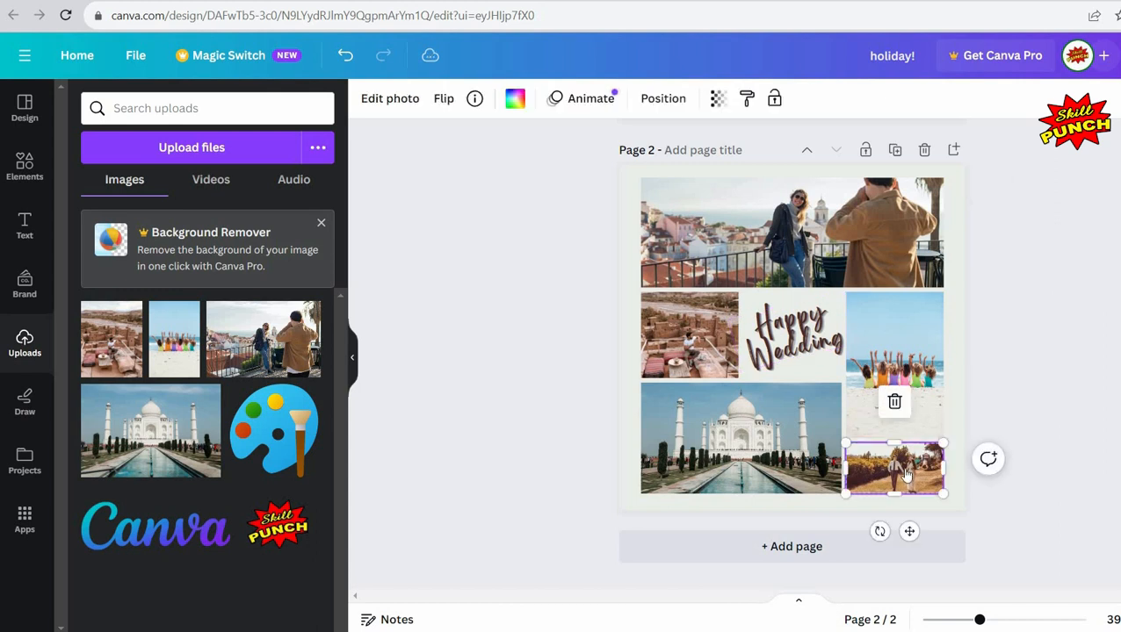
right_click(907, 474)
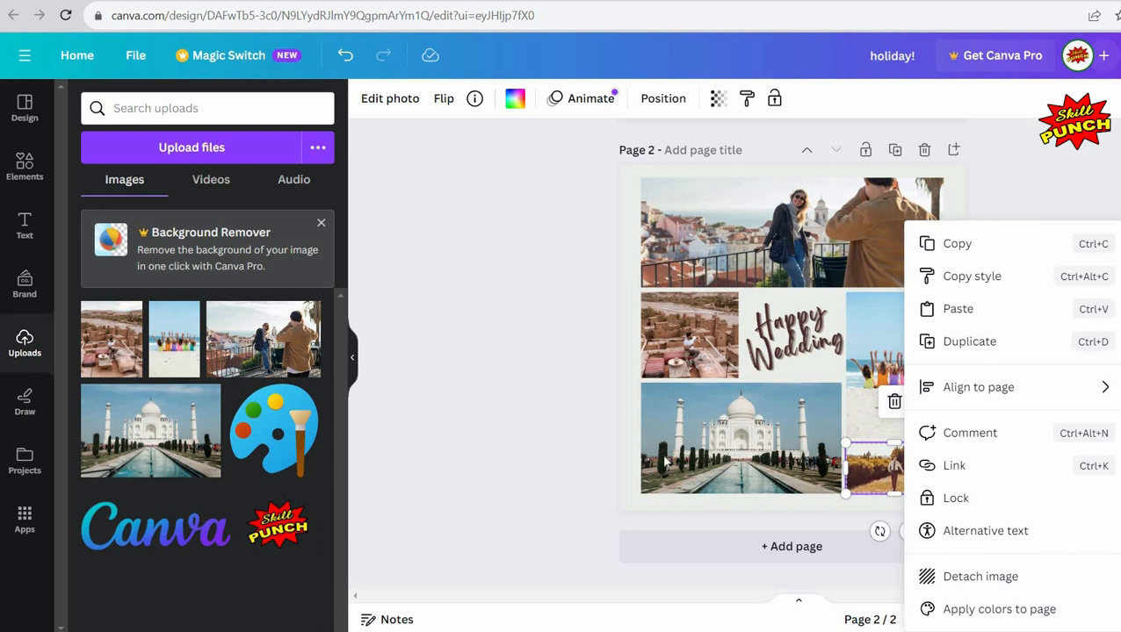
click(520, 413)
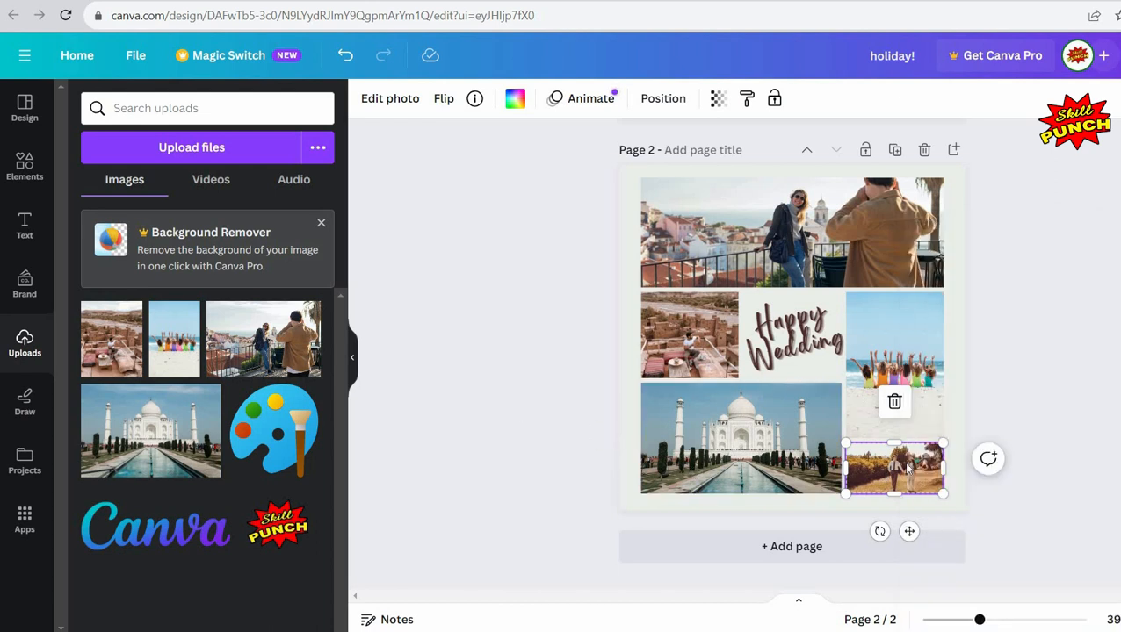
click(545, 447)
click(898, 461)
click(894, 404)
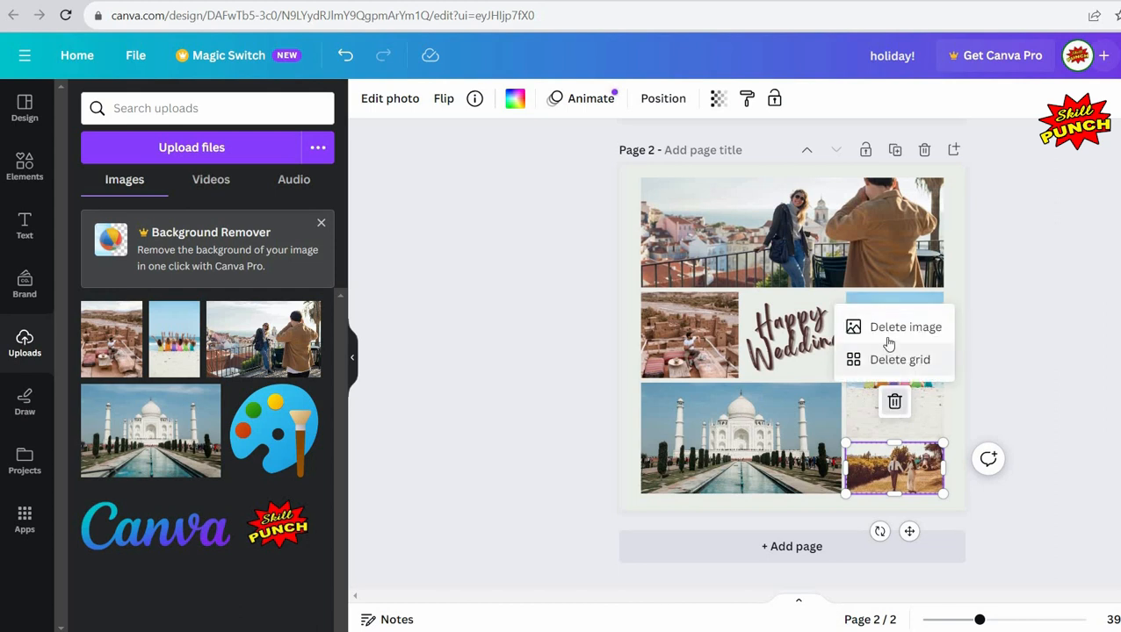
click(890, 360)
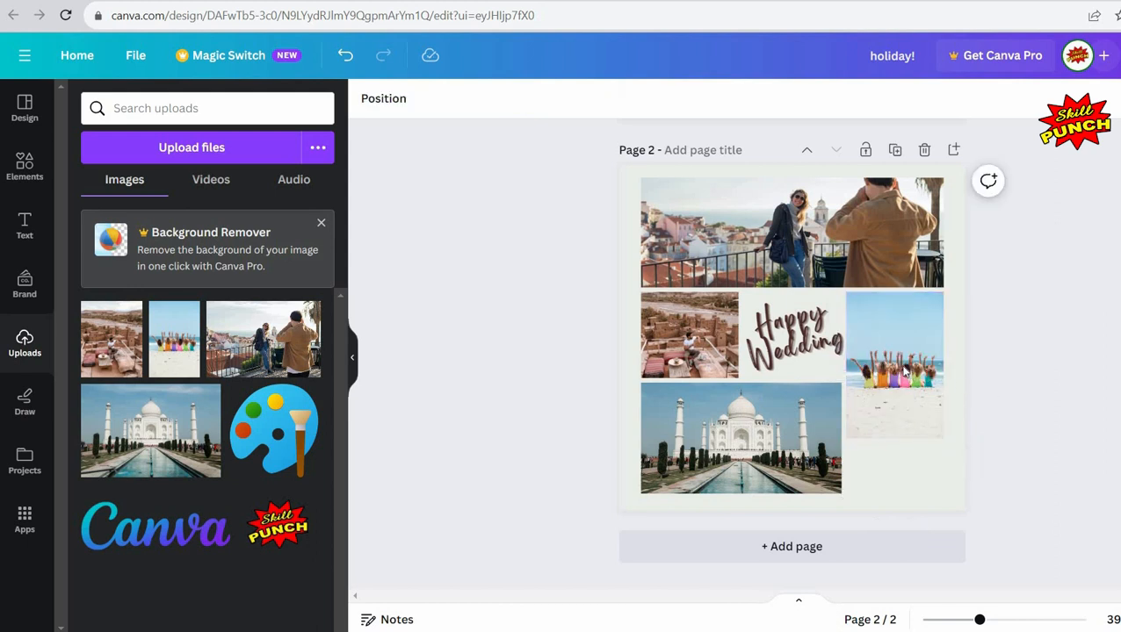
Step: Extend the beach photo frame downward to fill the bottom-right space, about 629 px tall
click(893, 433)
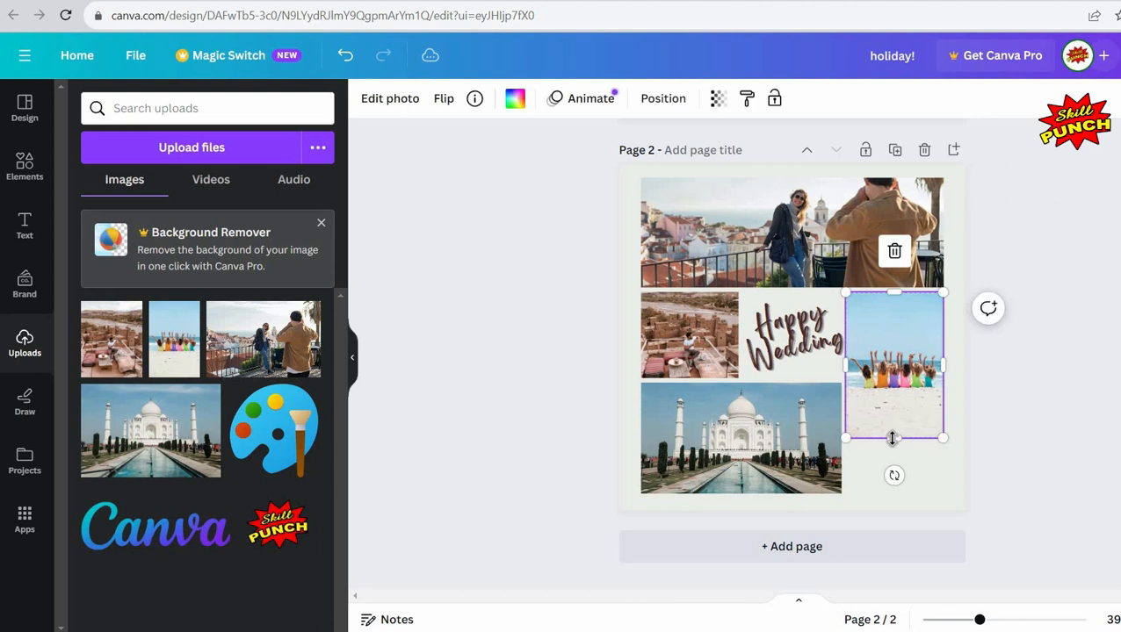
drag(892, 439, 903, 492)
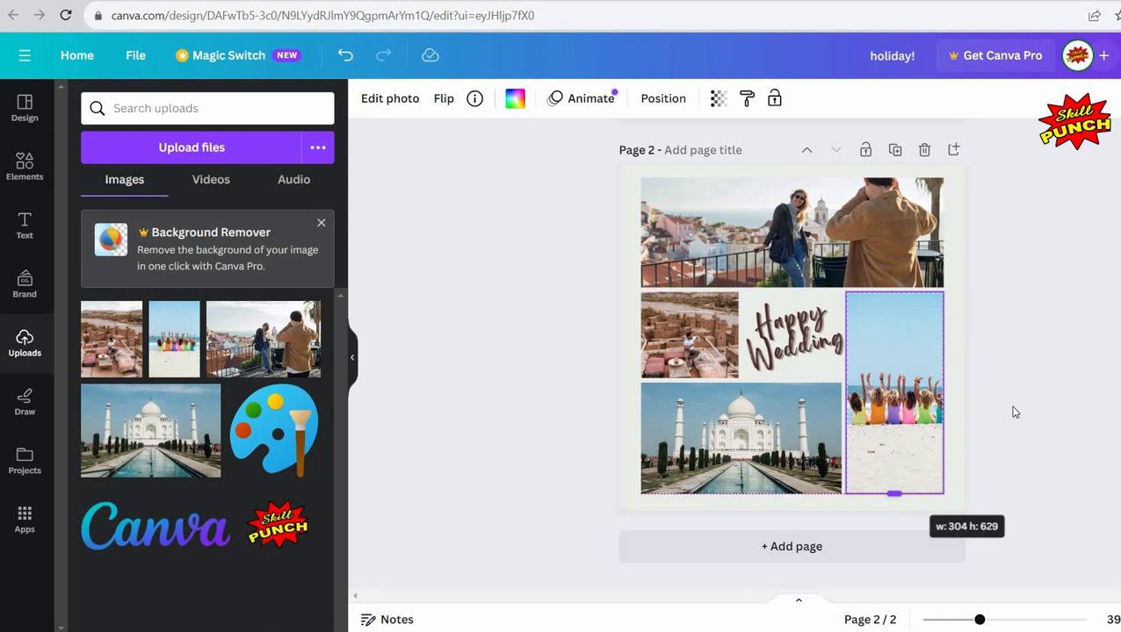
click(1026, 391)
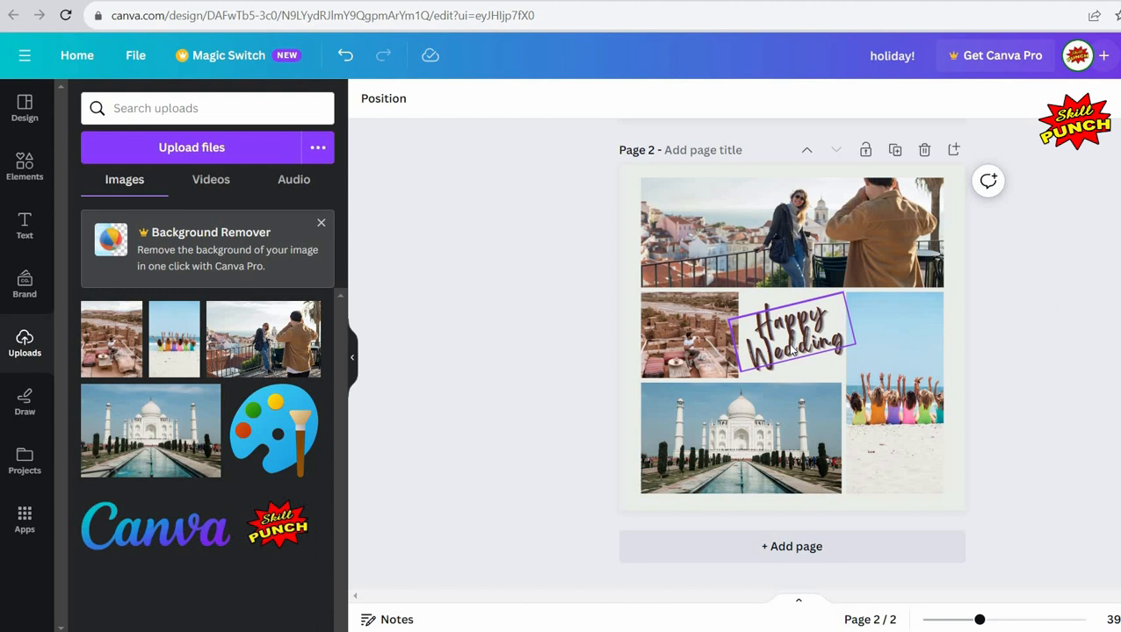
Step: Delete the Happy Wedding caption text from the collage
click(792, 349)
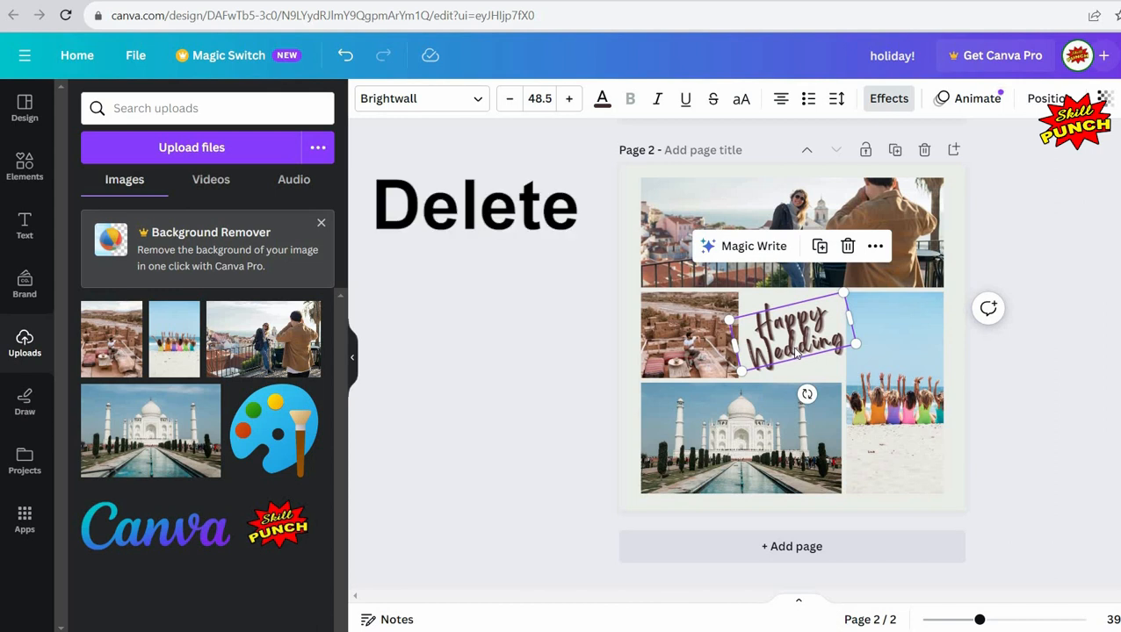
key(Delete)
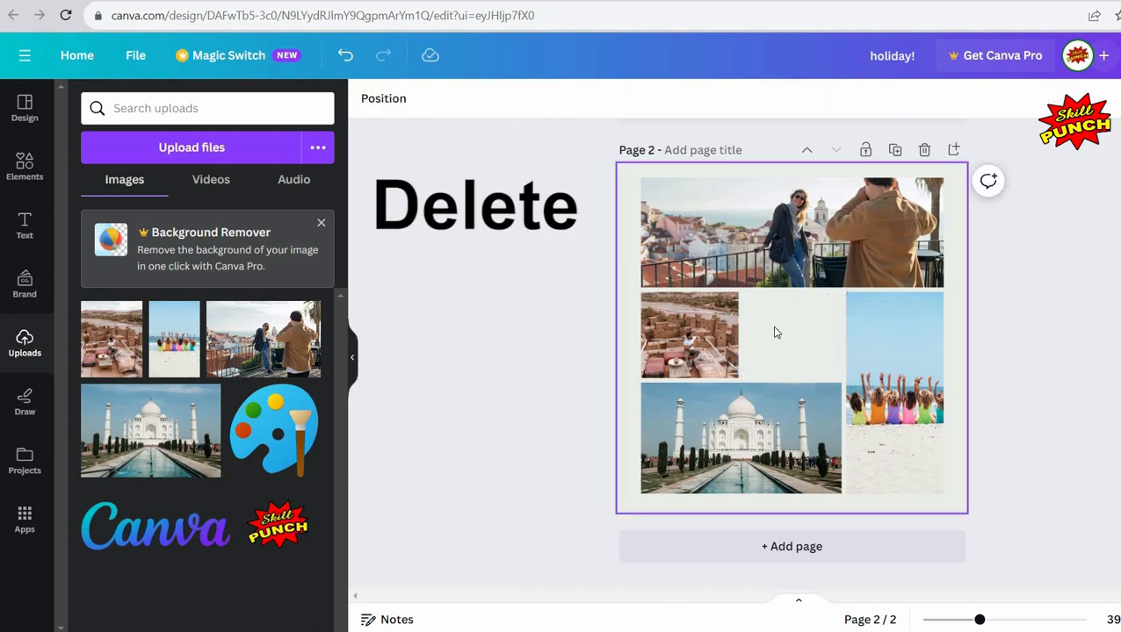
Step: Search the Elements library for holiday graphics
click(40, 173)
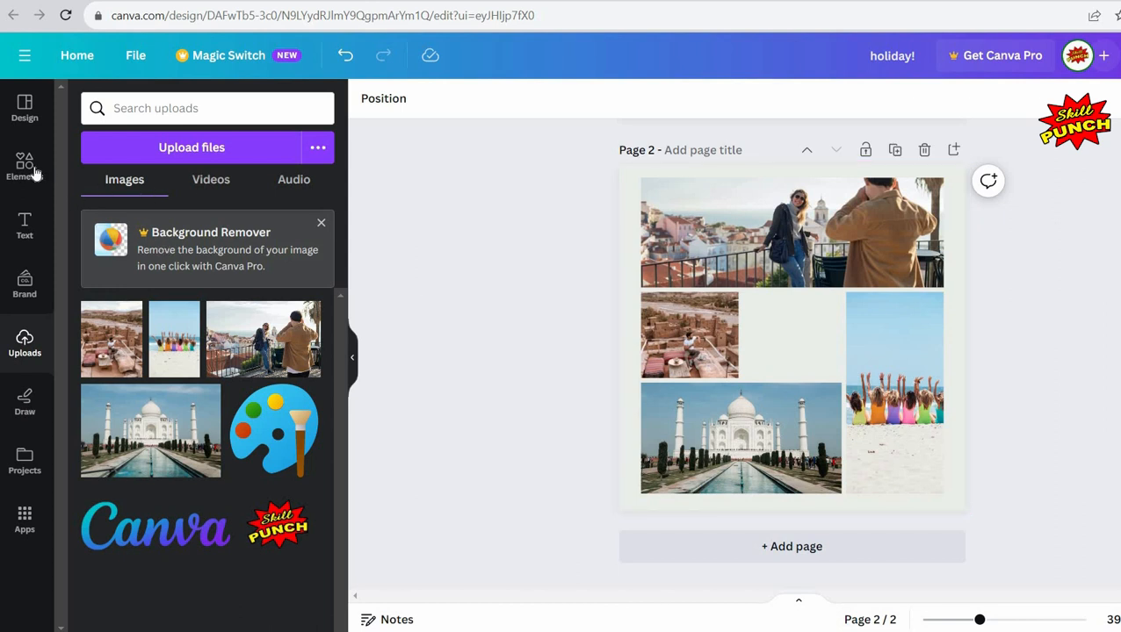
click(35, 174)
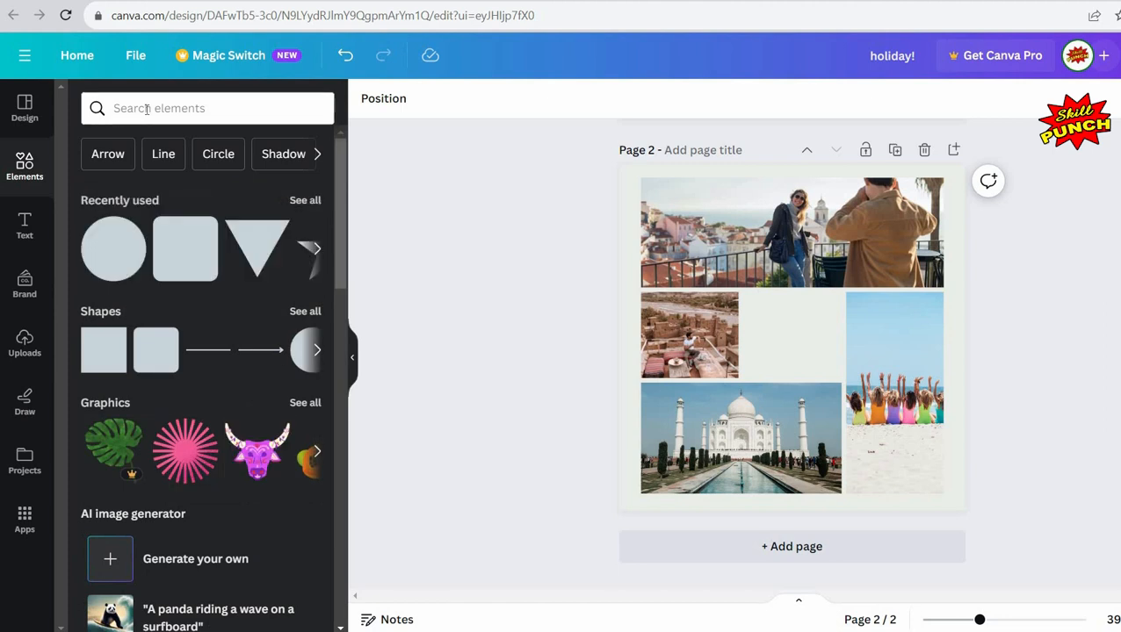
click(147, 109)
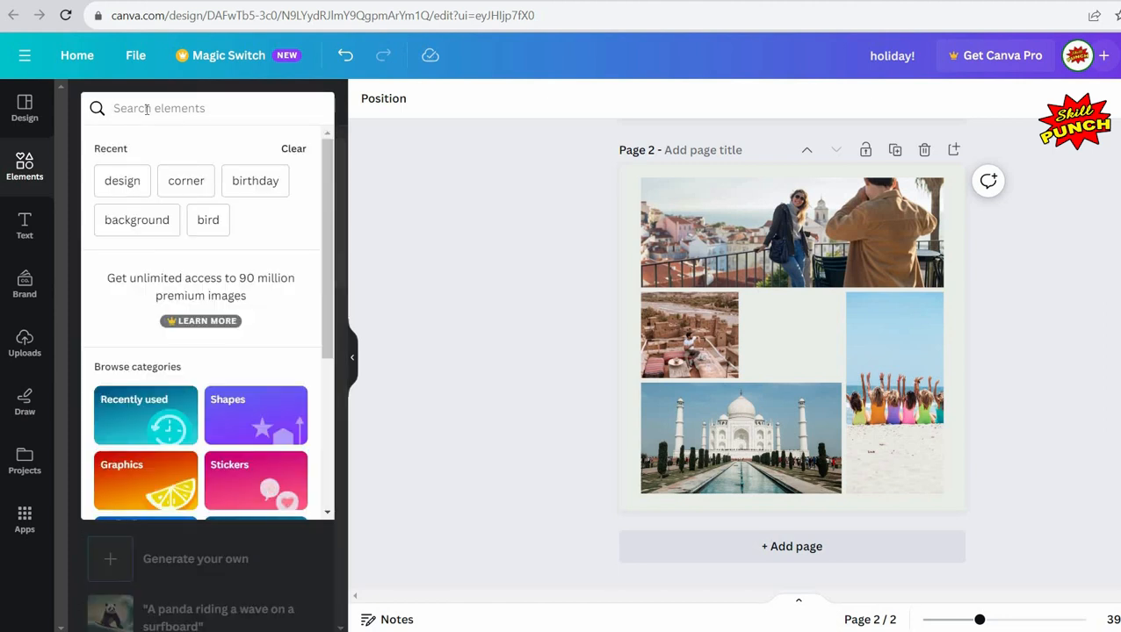
text(h)
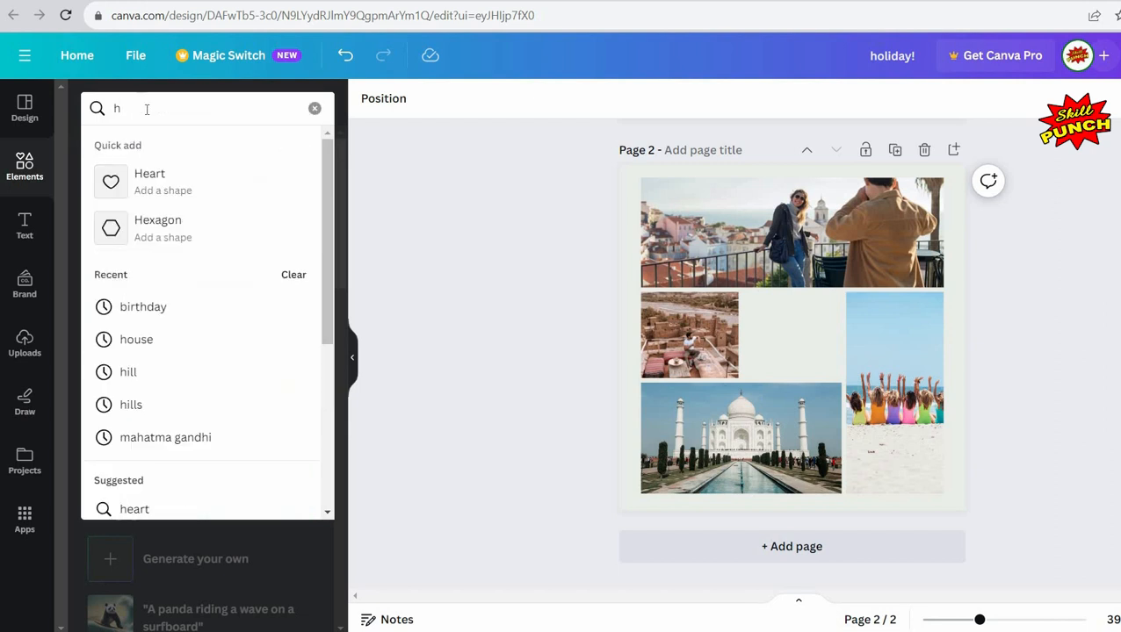
text(oliday)
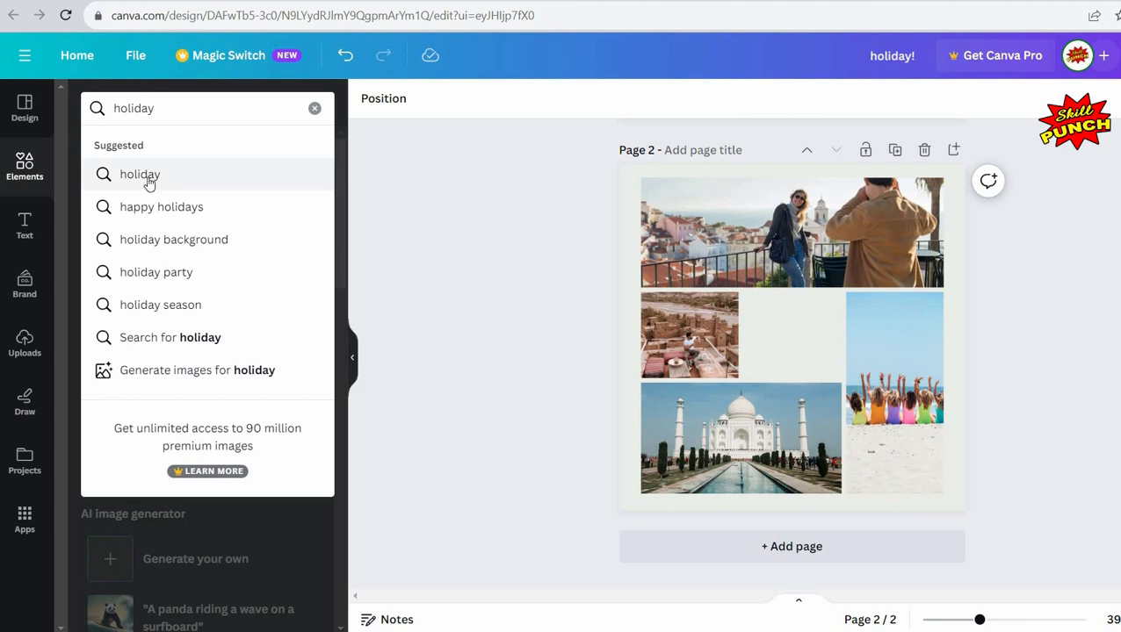
click(140, 175)
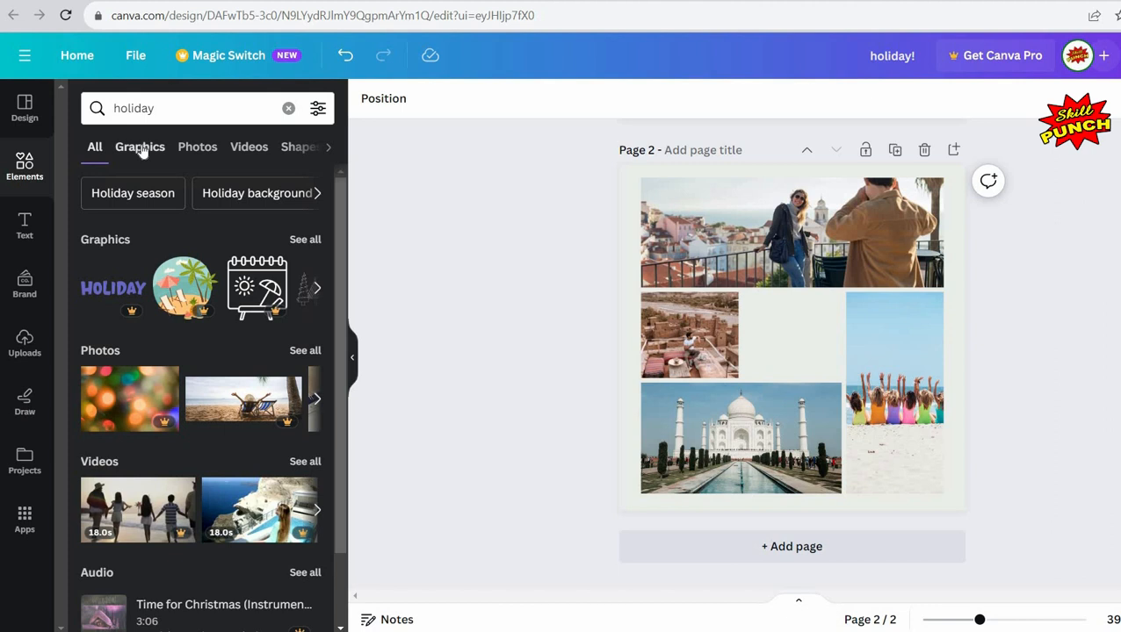
click(141, 148)
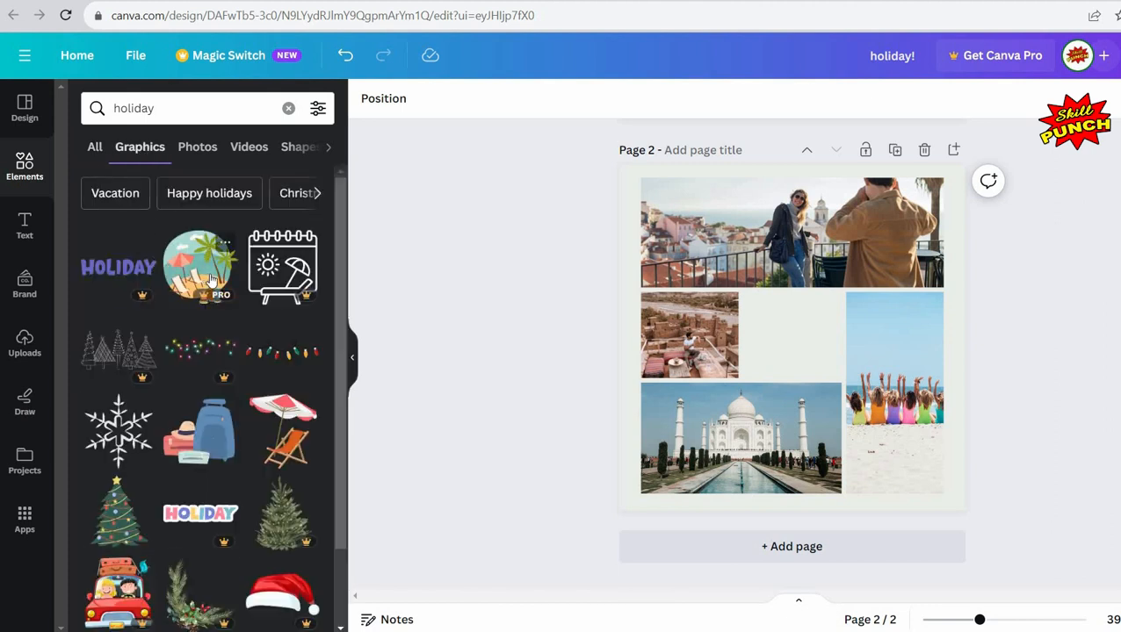
Step: Add the gold script Holidays graphic into the empty middle space of the collage
scroll(211, 279, down, 2)
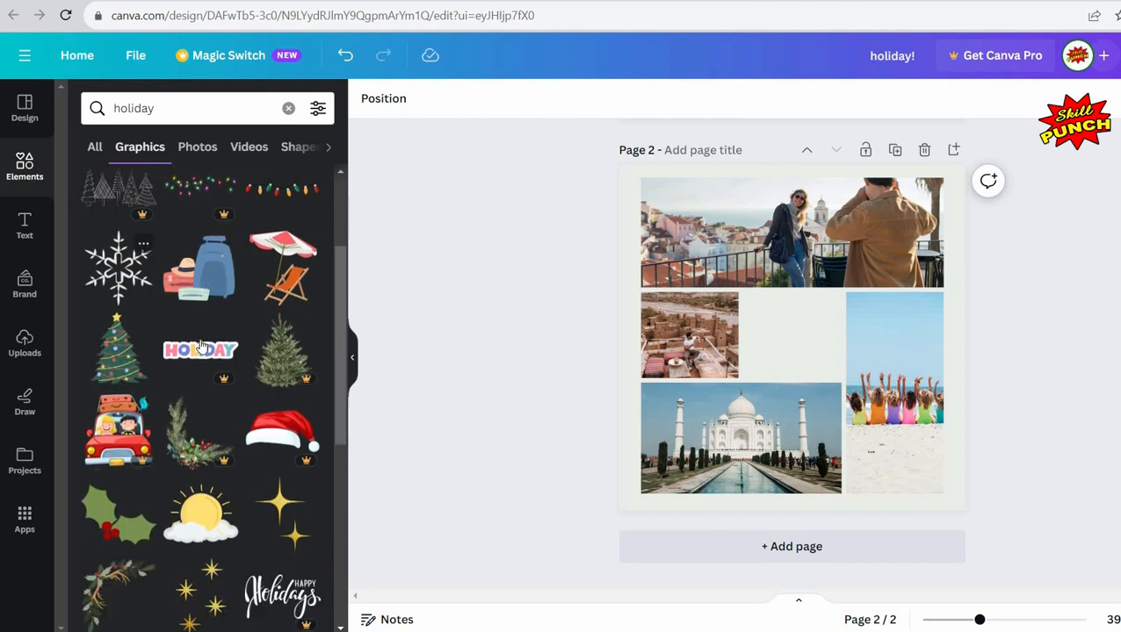
scroll(200, 347, down, 3)
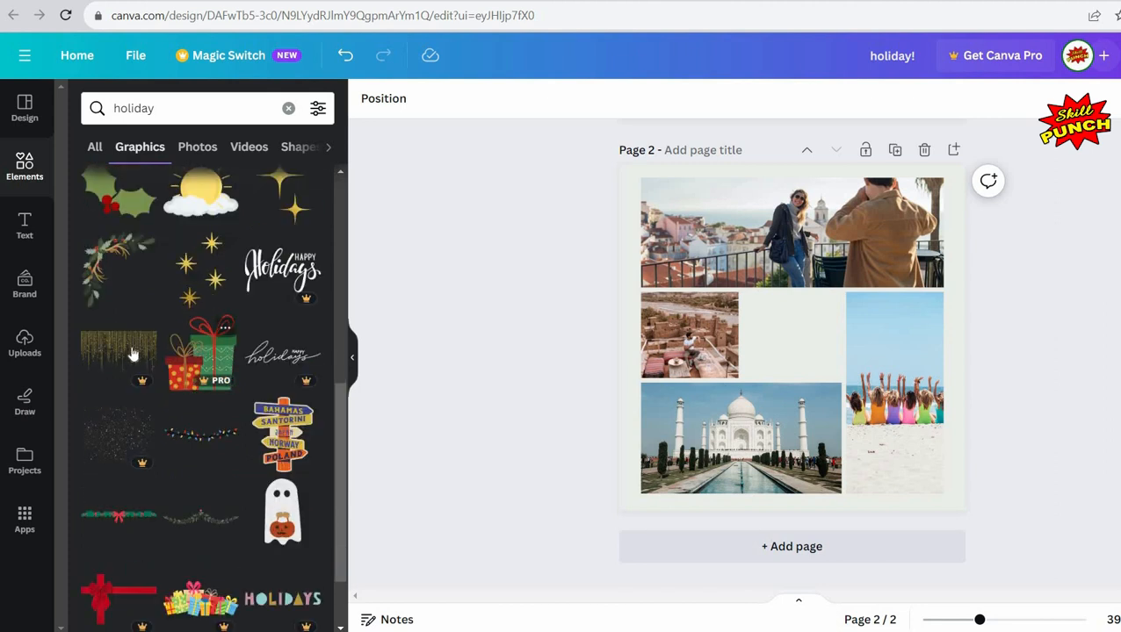
scroll(132, 351, down, 2)
scroll(154, 353, down, 4)
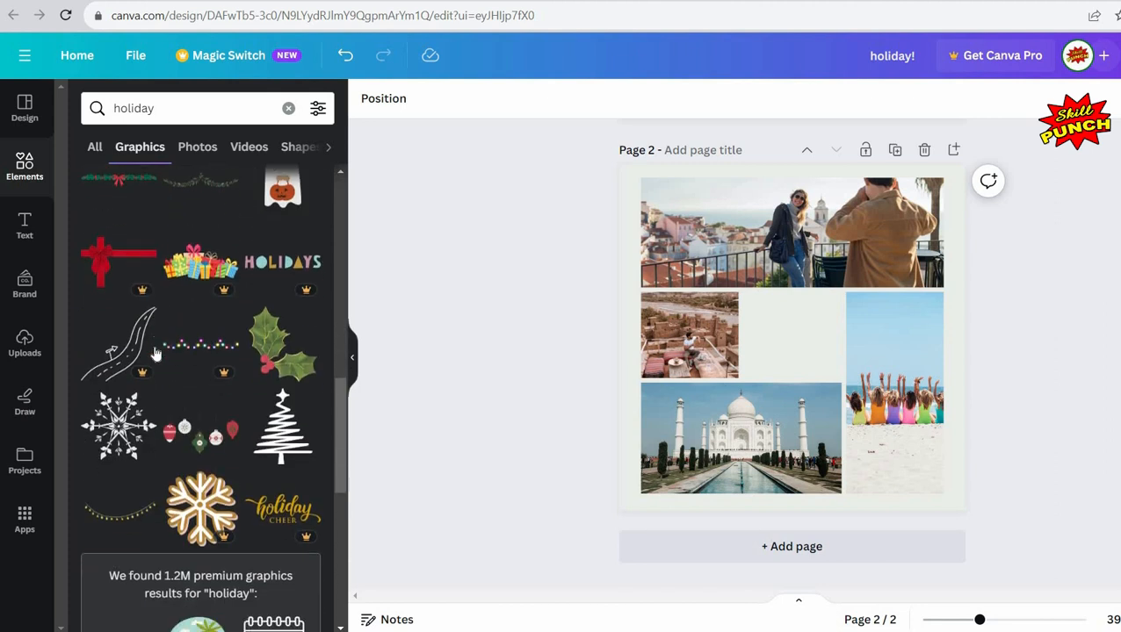
scroll(154, 353, down, 5)
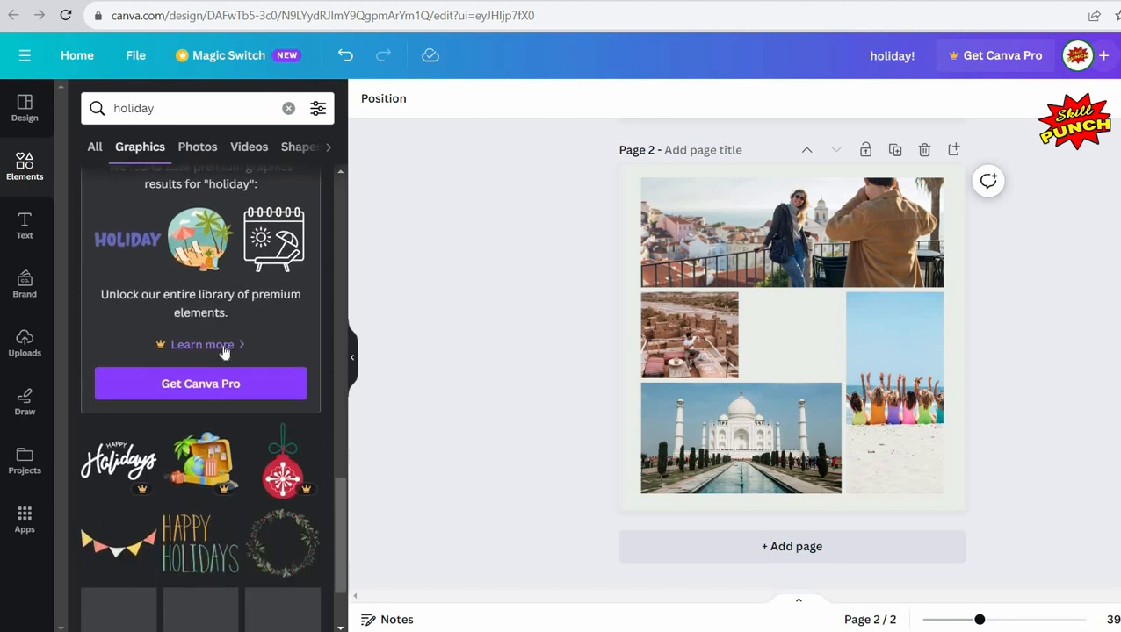
mouse_move(205, 400)
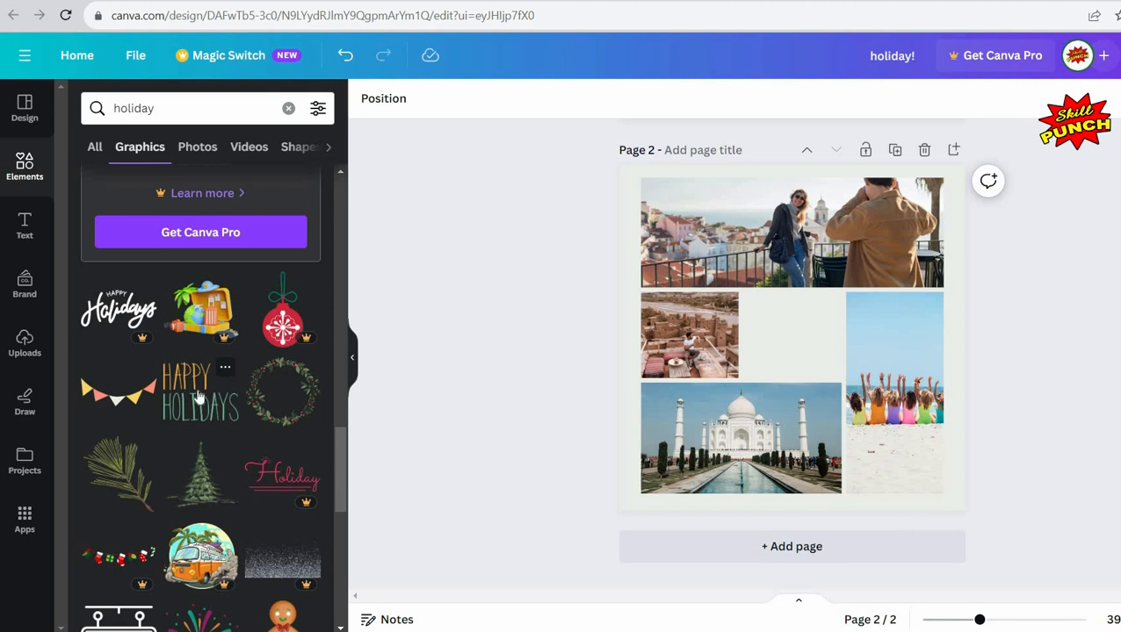
scroll(201, 397, down, 4)
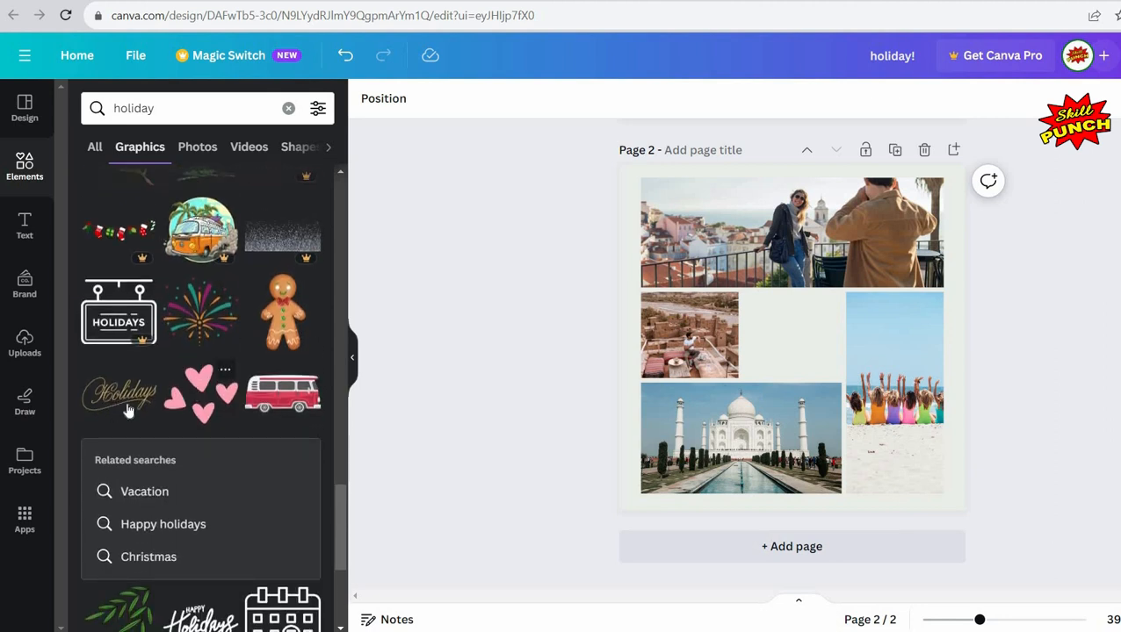
mouse_move(130, 411)
click(130, 395)
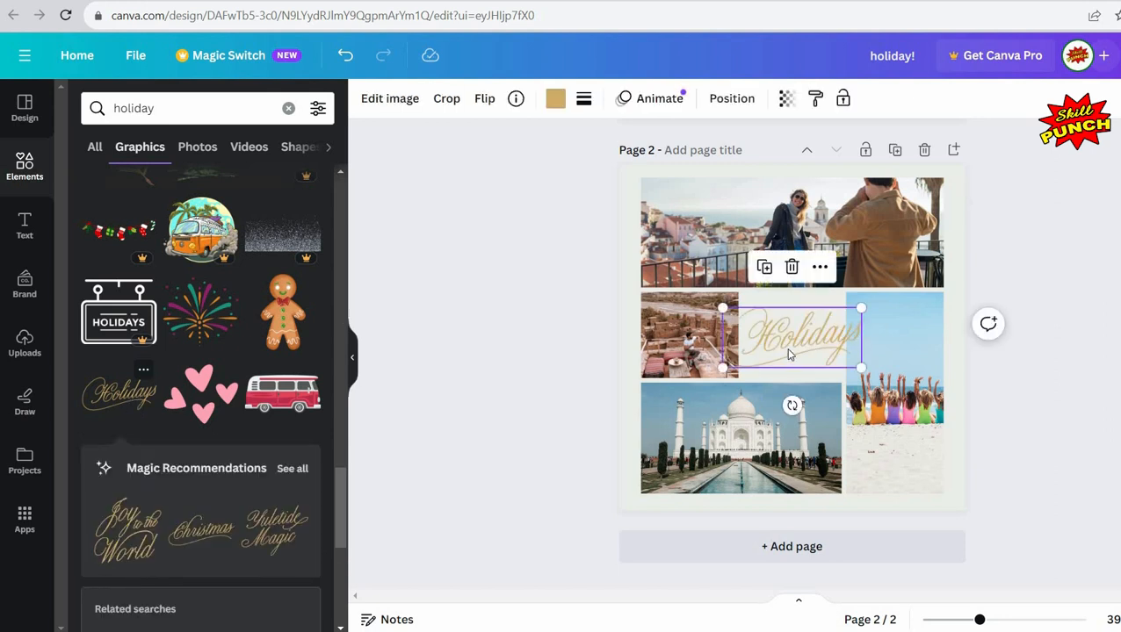
drag(787, 332, 812, 340)
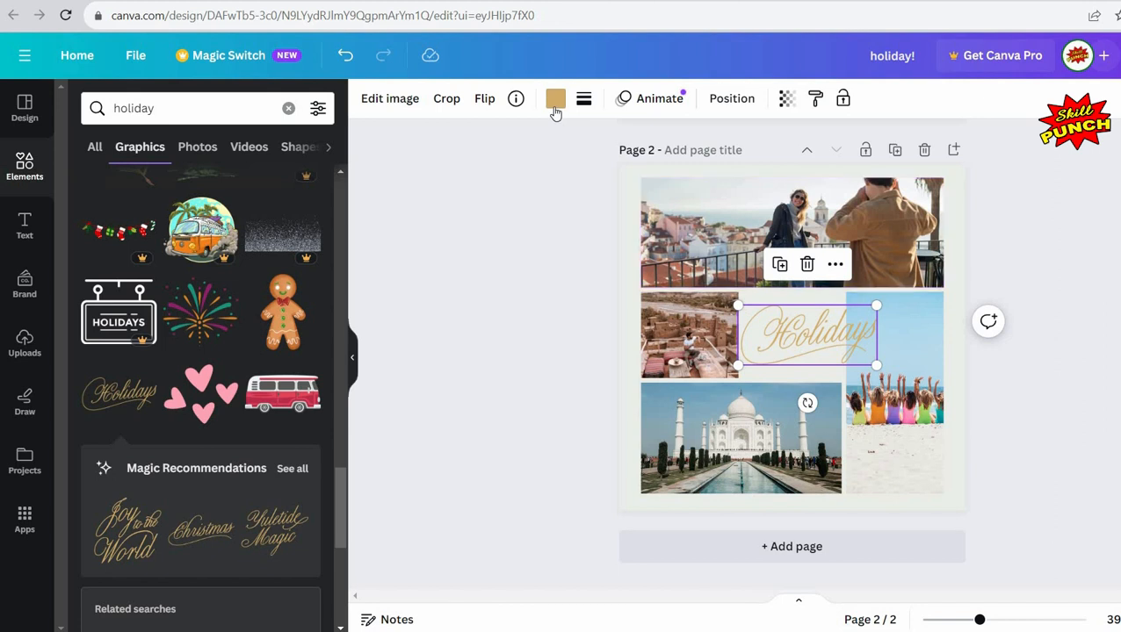
Step: Recolor the Holidays graphic to the dark purple default colour
click(553, 107)
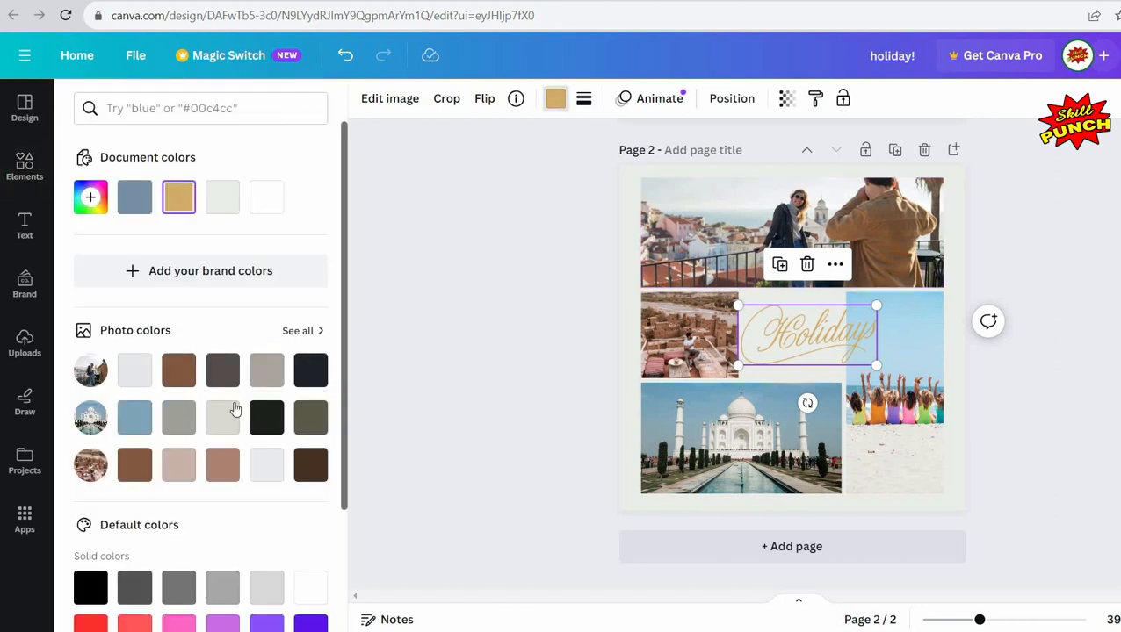
scroll(270, 440, down, 2)
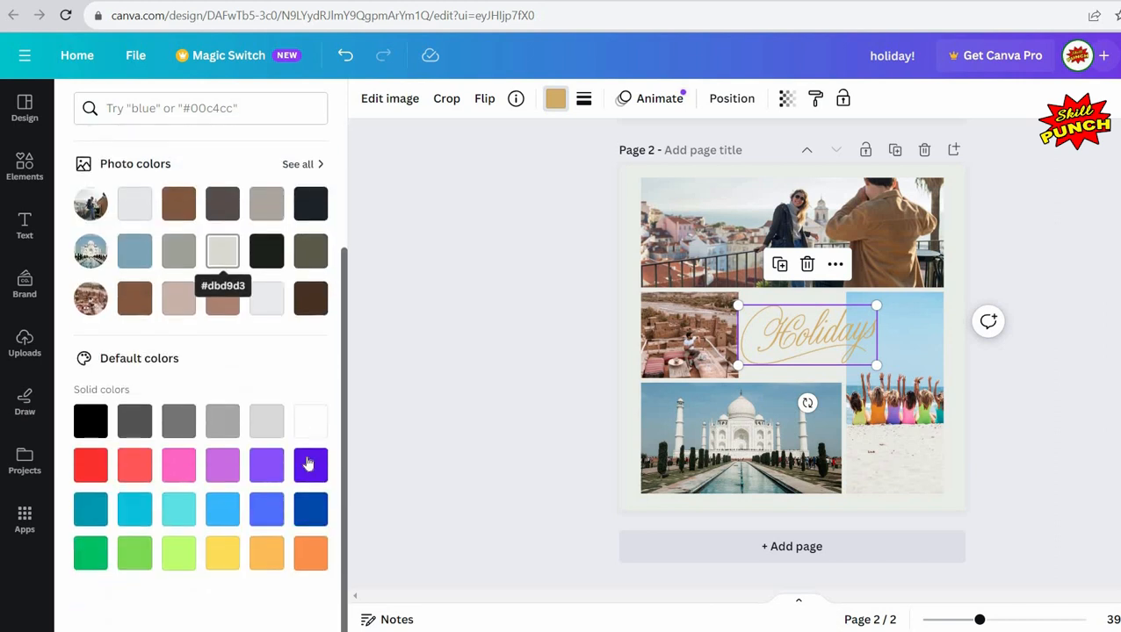
click(309, 464)
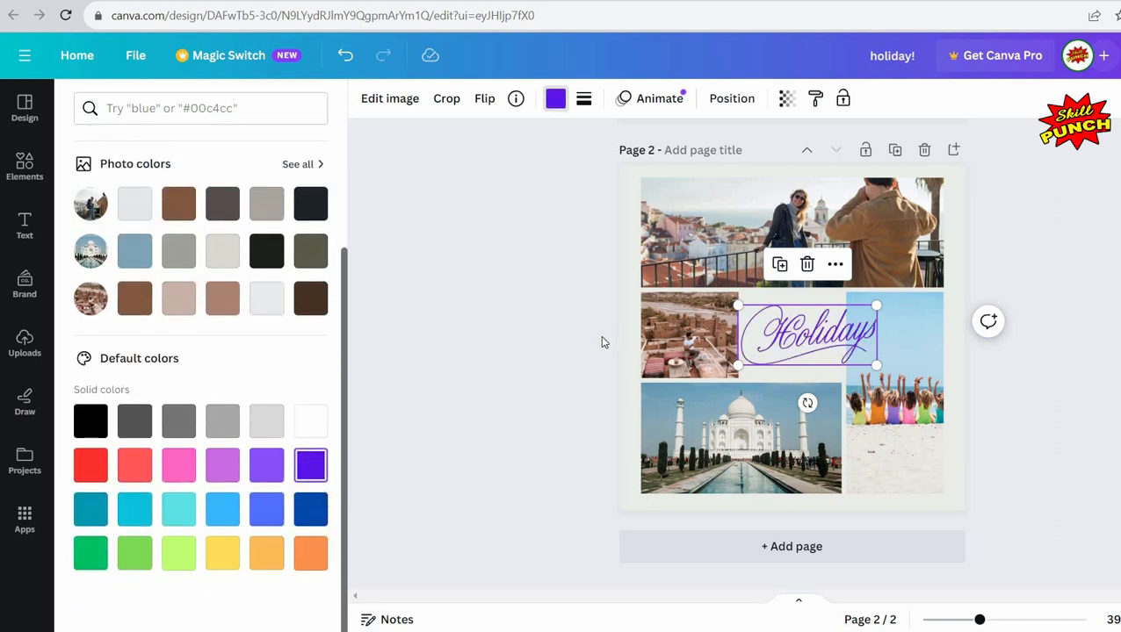
click(532, 311)
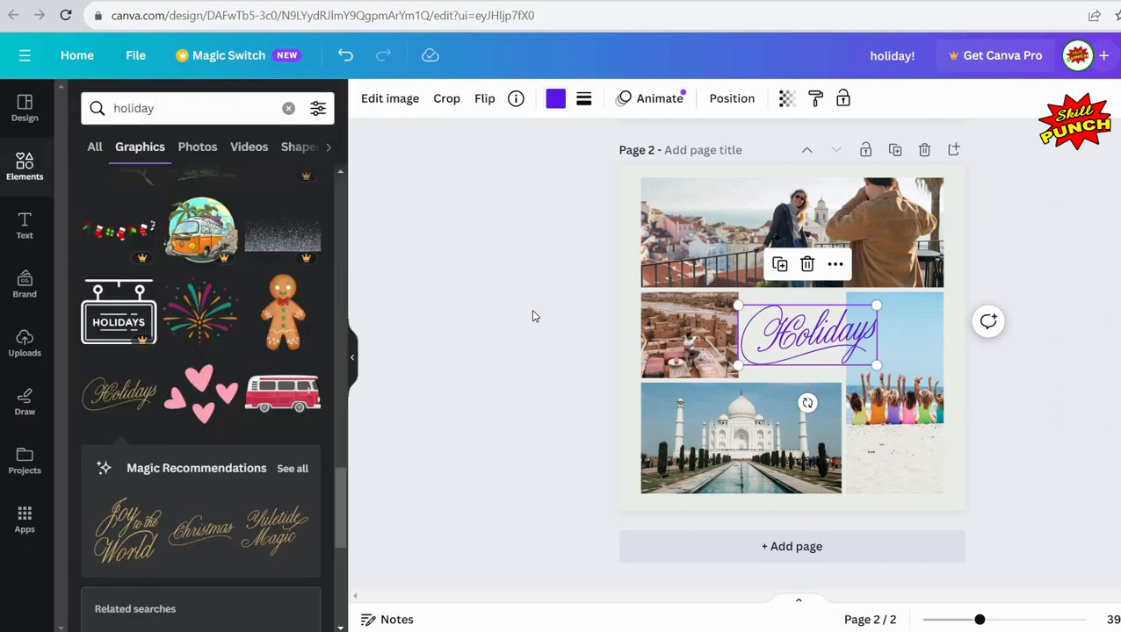
click(533, 316)
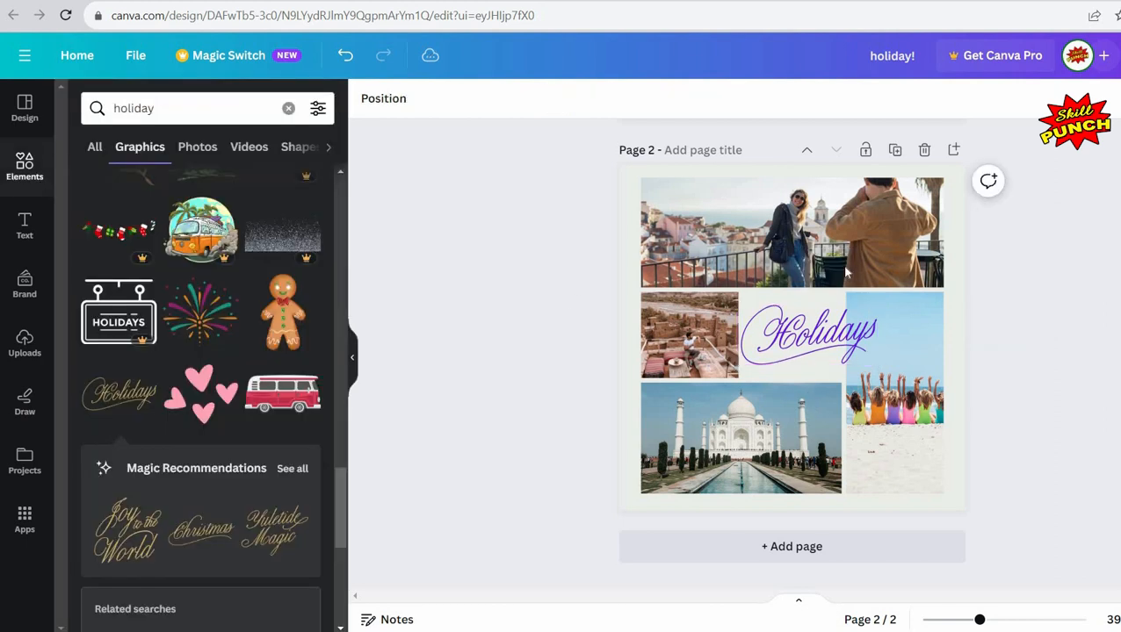
Step: Shrink the beach photo frame from its top edge to about 360 px tall
click(891, 329)
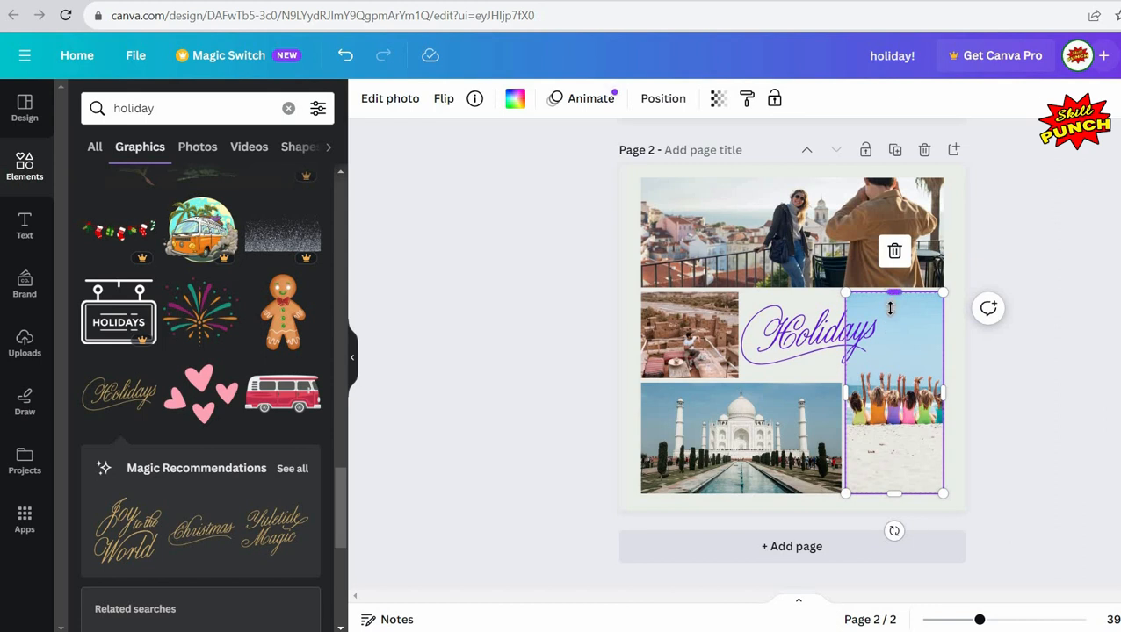
drag(890, 307, 885, 392)
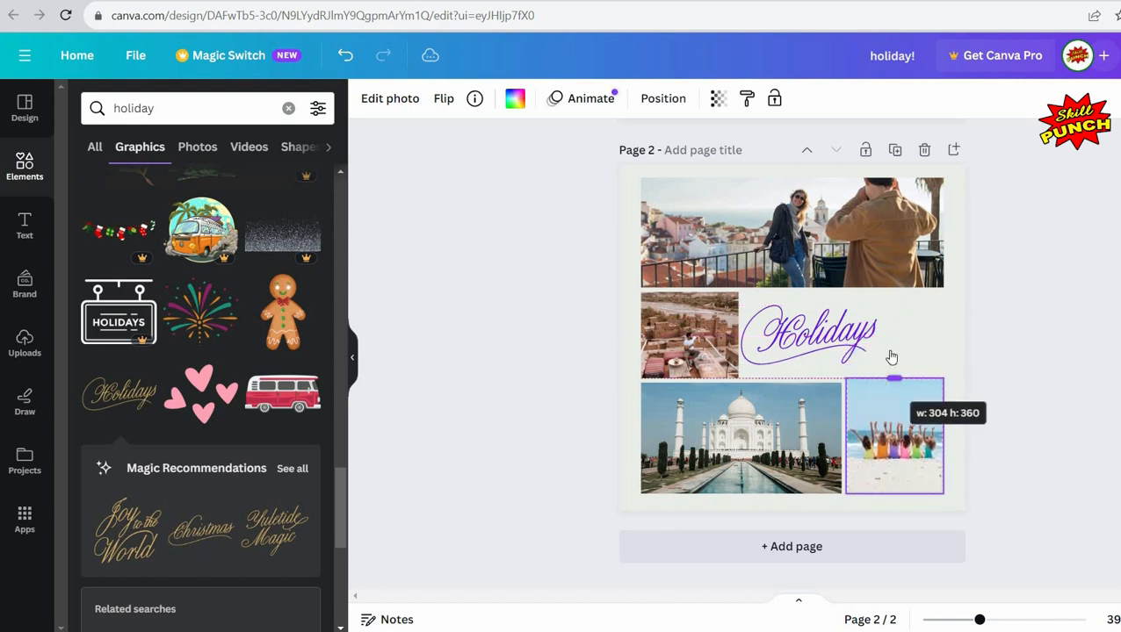
click(1030, 290)
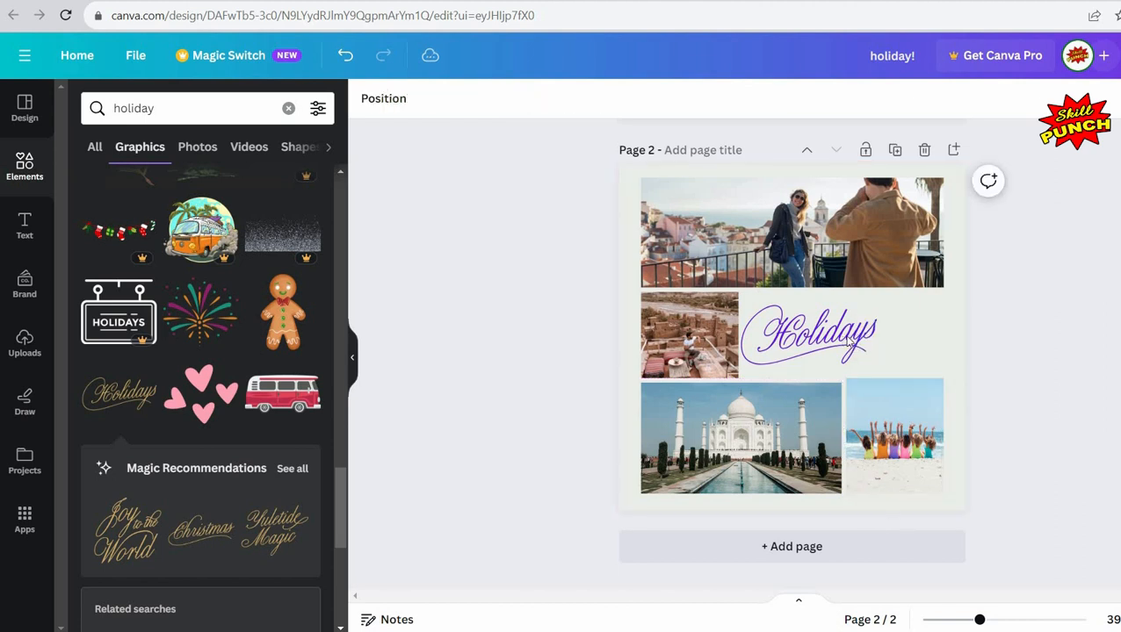
Step: Enlarge the Holidays graphic and reposition it to fill the space above the beach photo
click(872, 318)
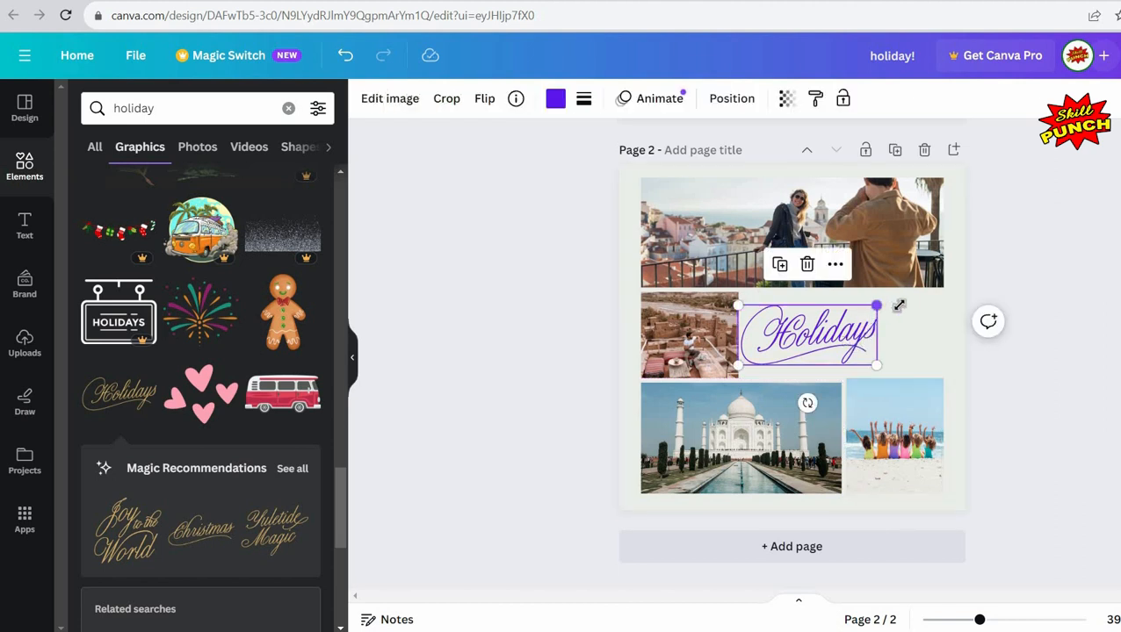
drag(910, 305, 919, 292)
drag(836, 335, 864, 339)
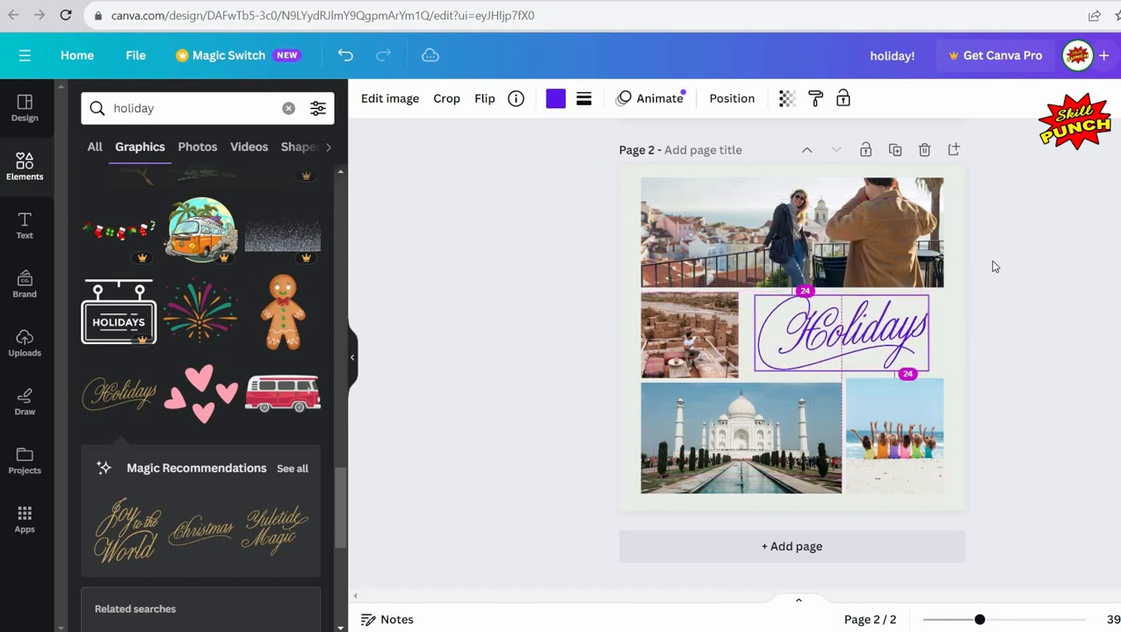
click(1029, 244)
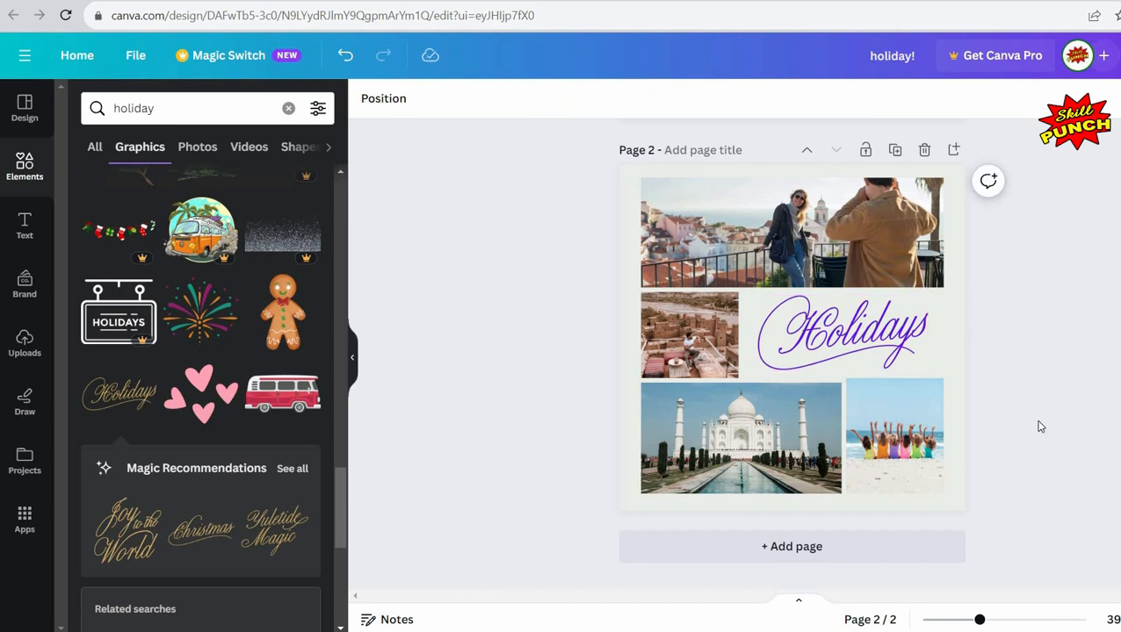
scroll(1019, 418, up, 5)
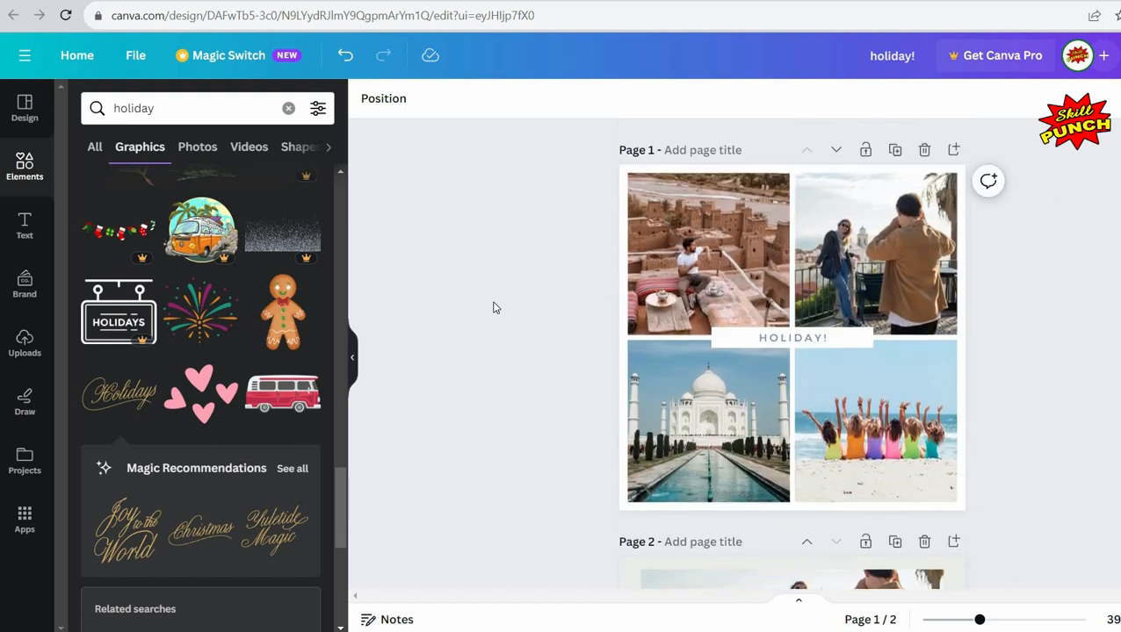
scroll(493, 307, down, 5)
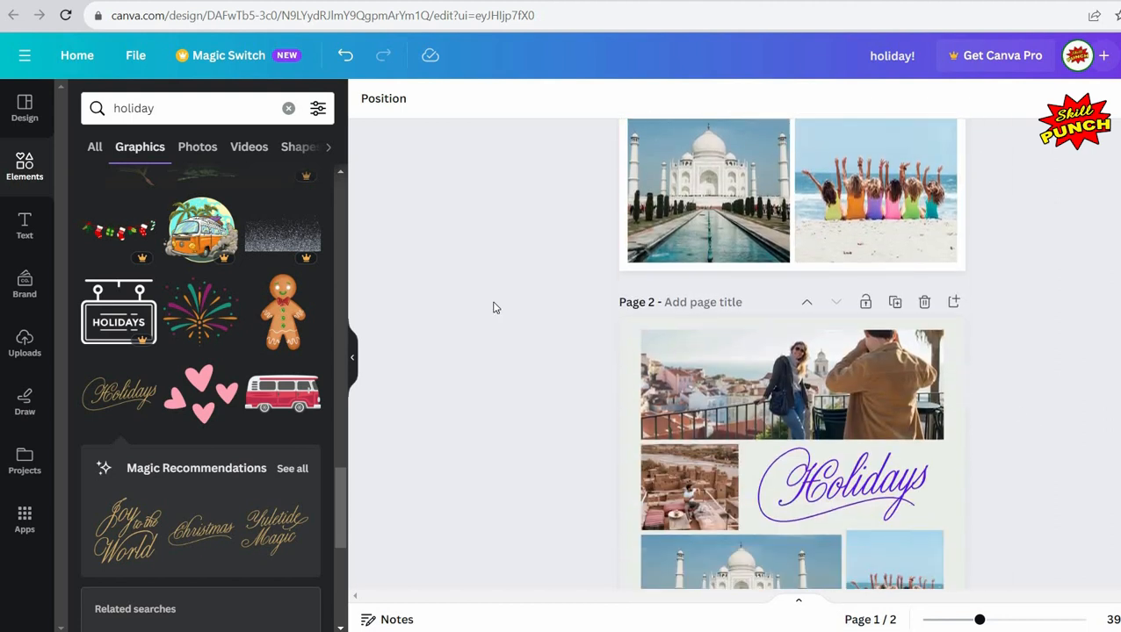